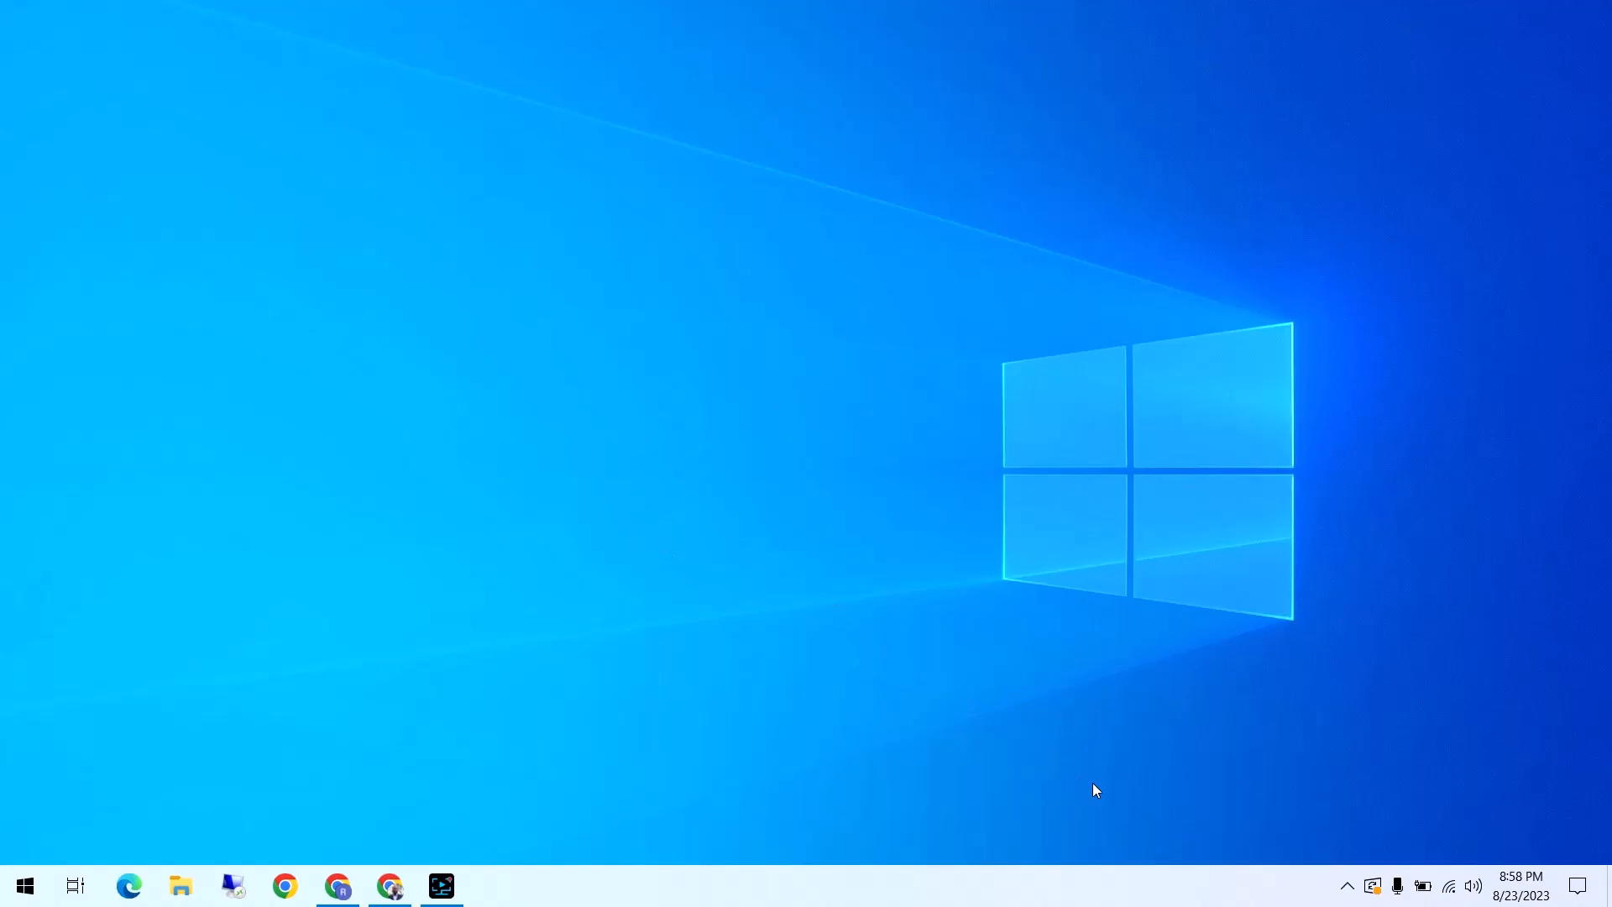
Switch to Chrome, go to myaccount.google.com and open the account's Security page
left_click(337, 886)
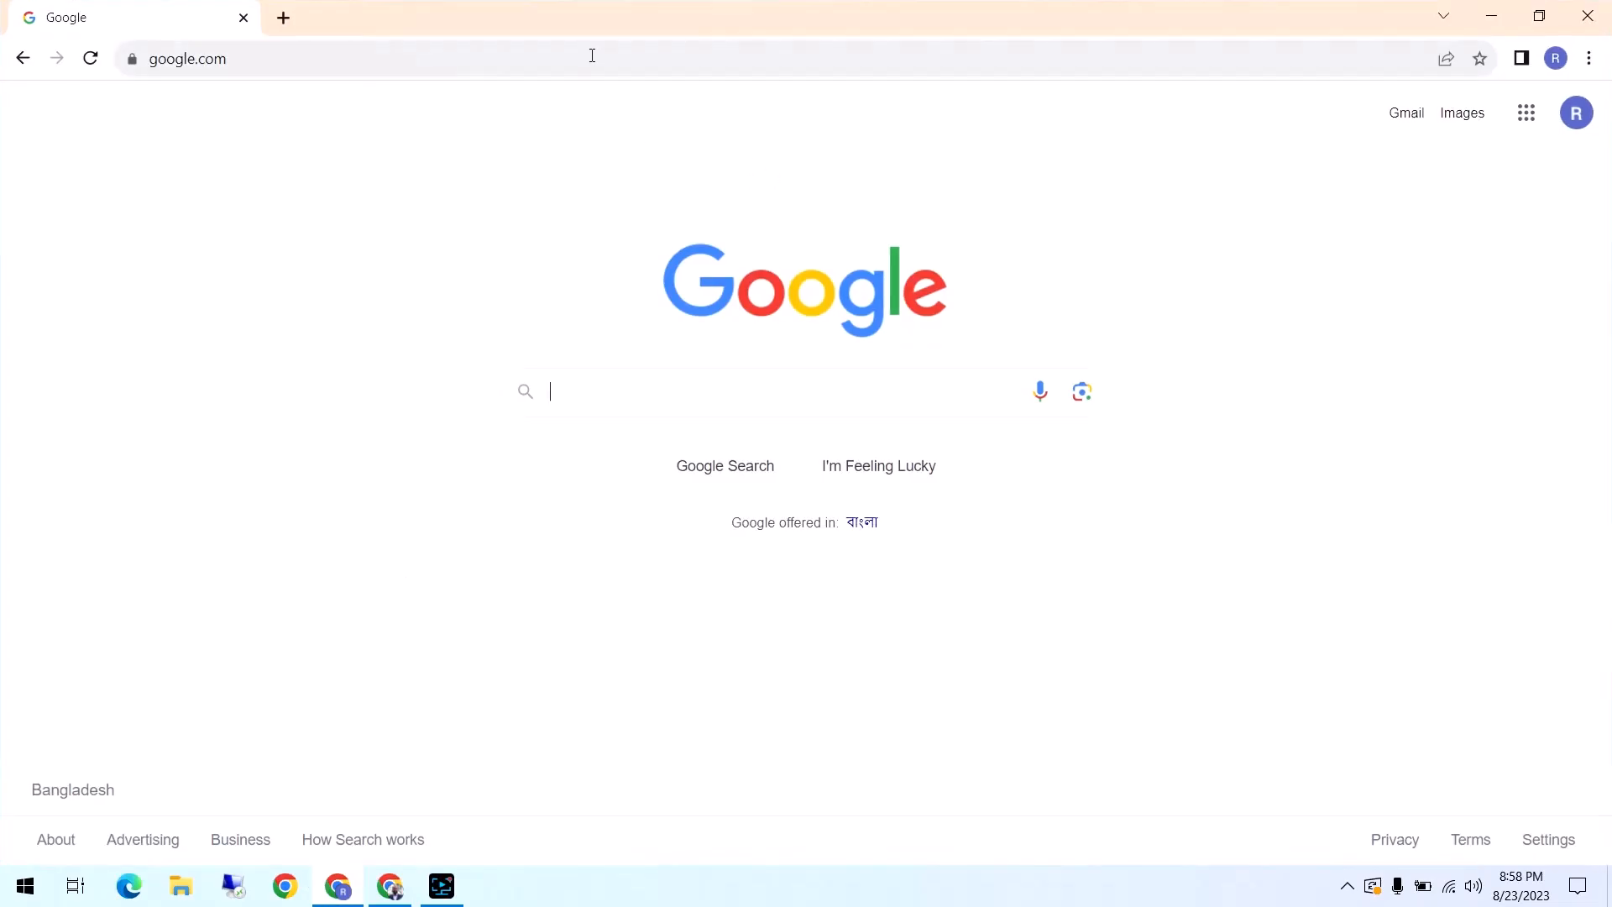
left_click(656, 55)
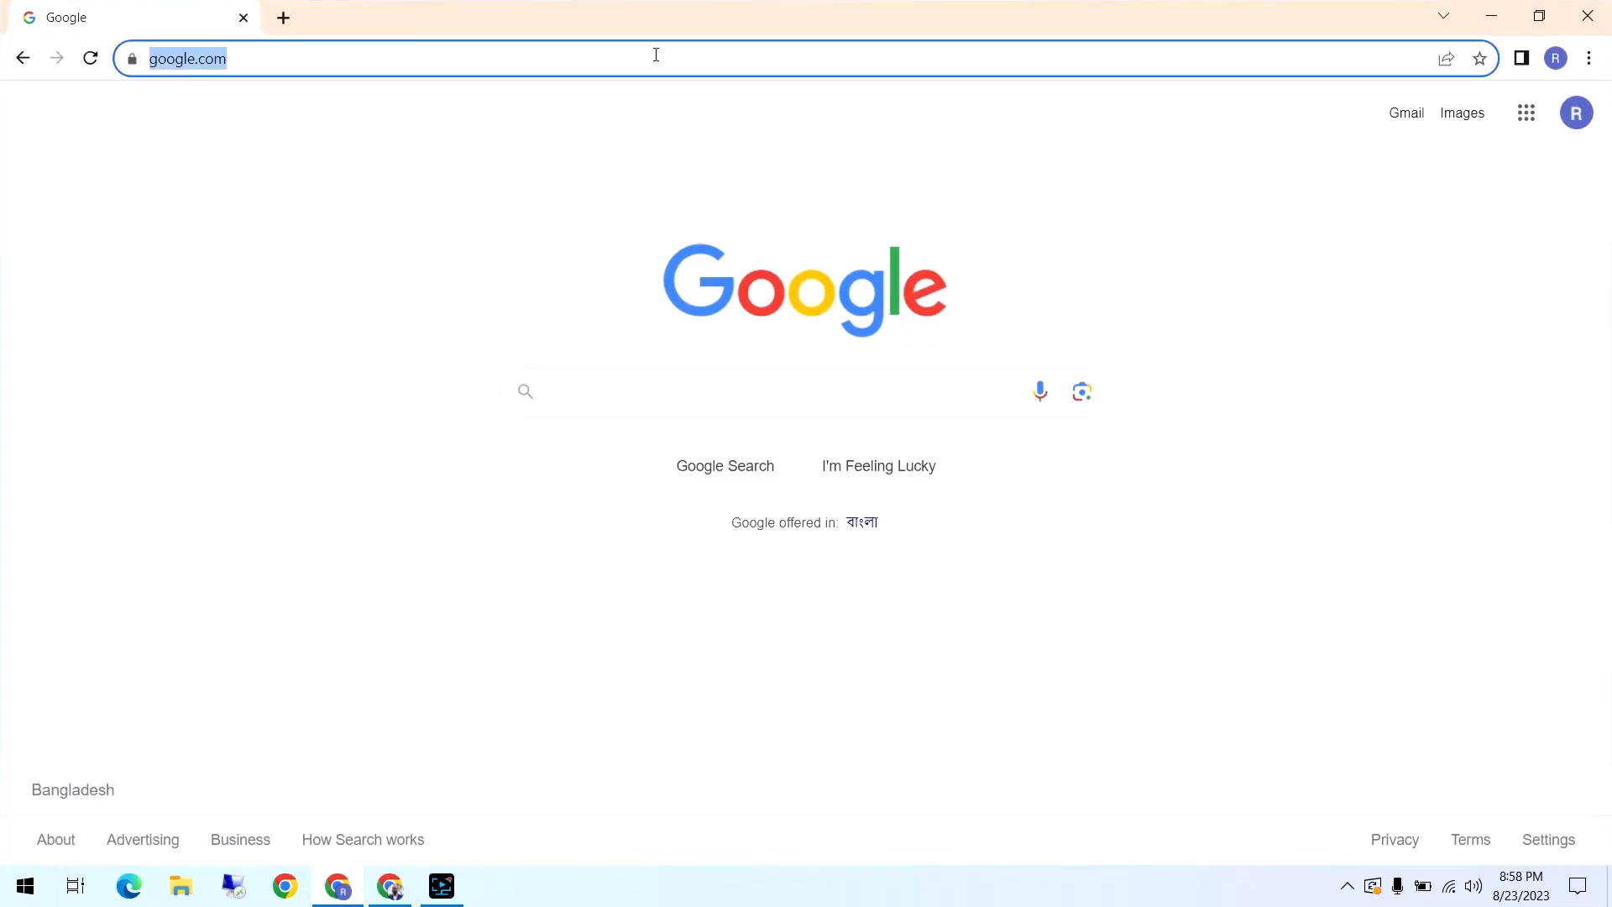
type("m")
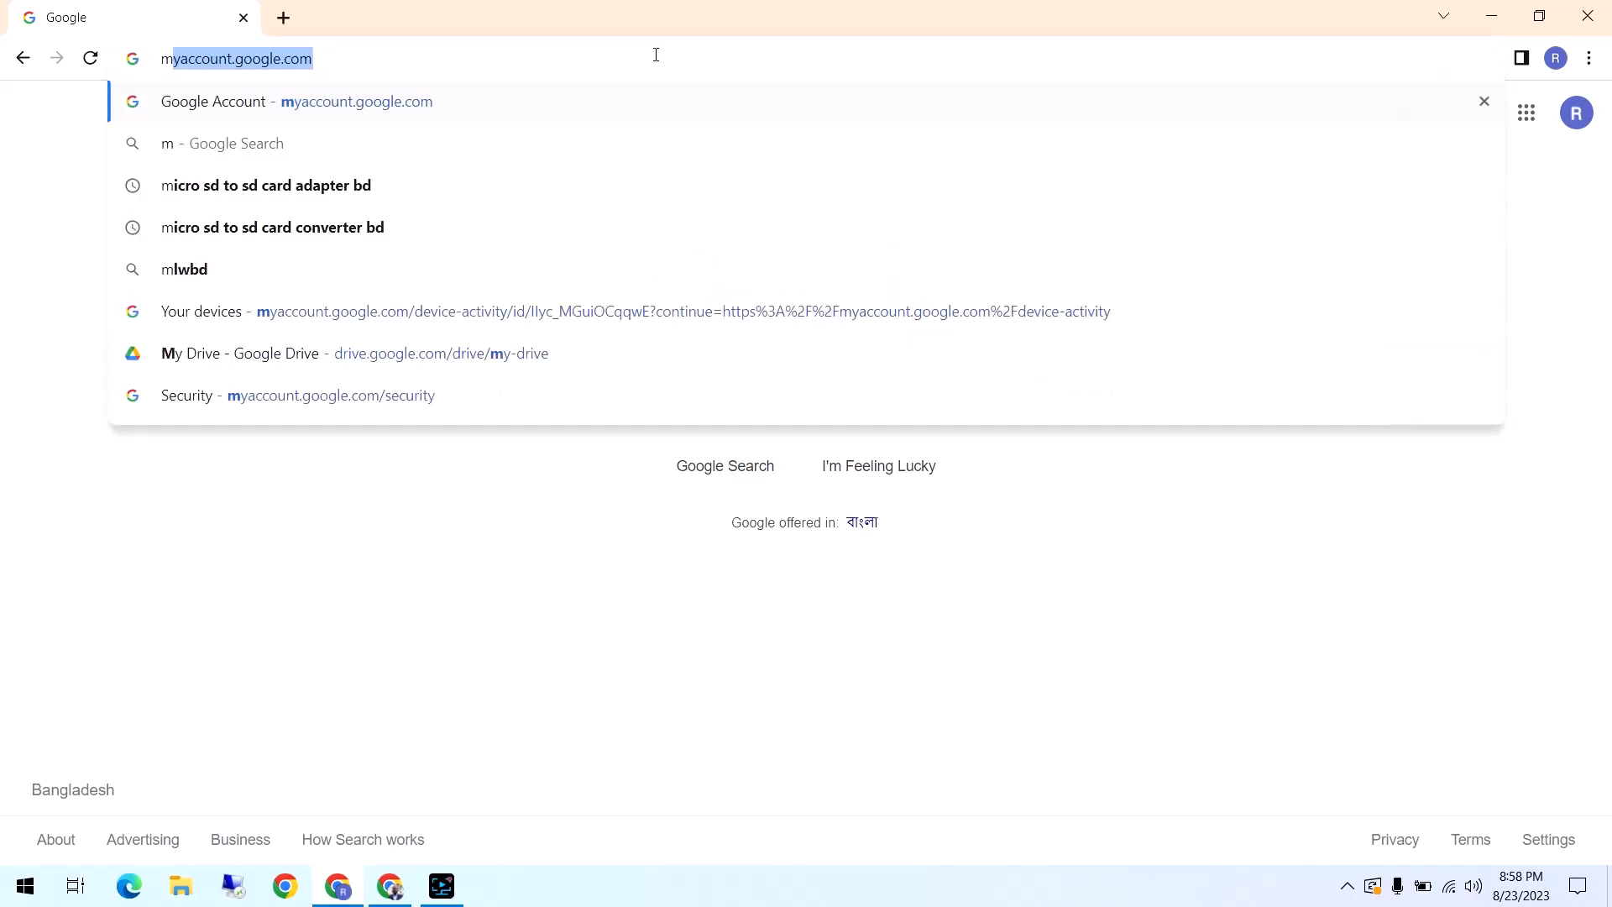
key("Return")
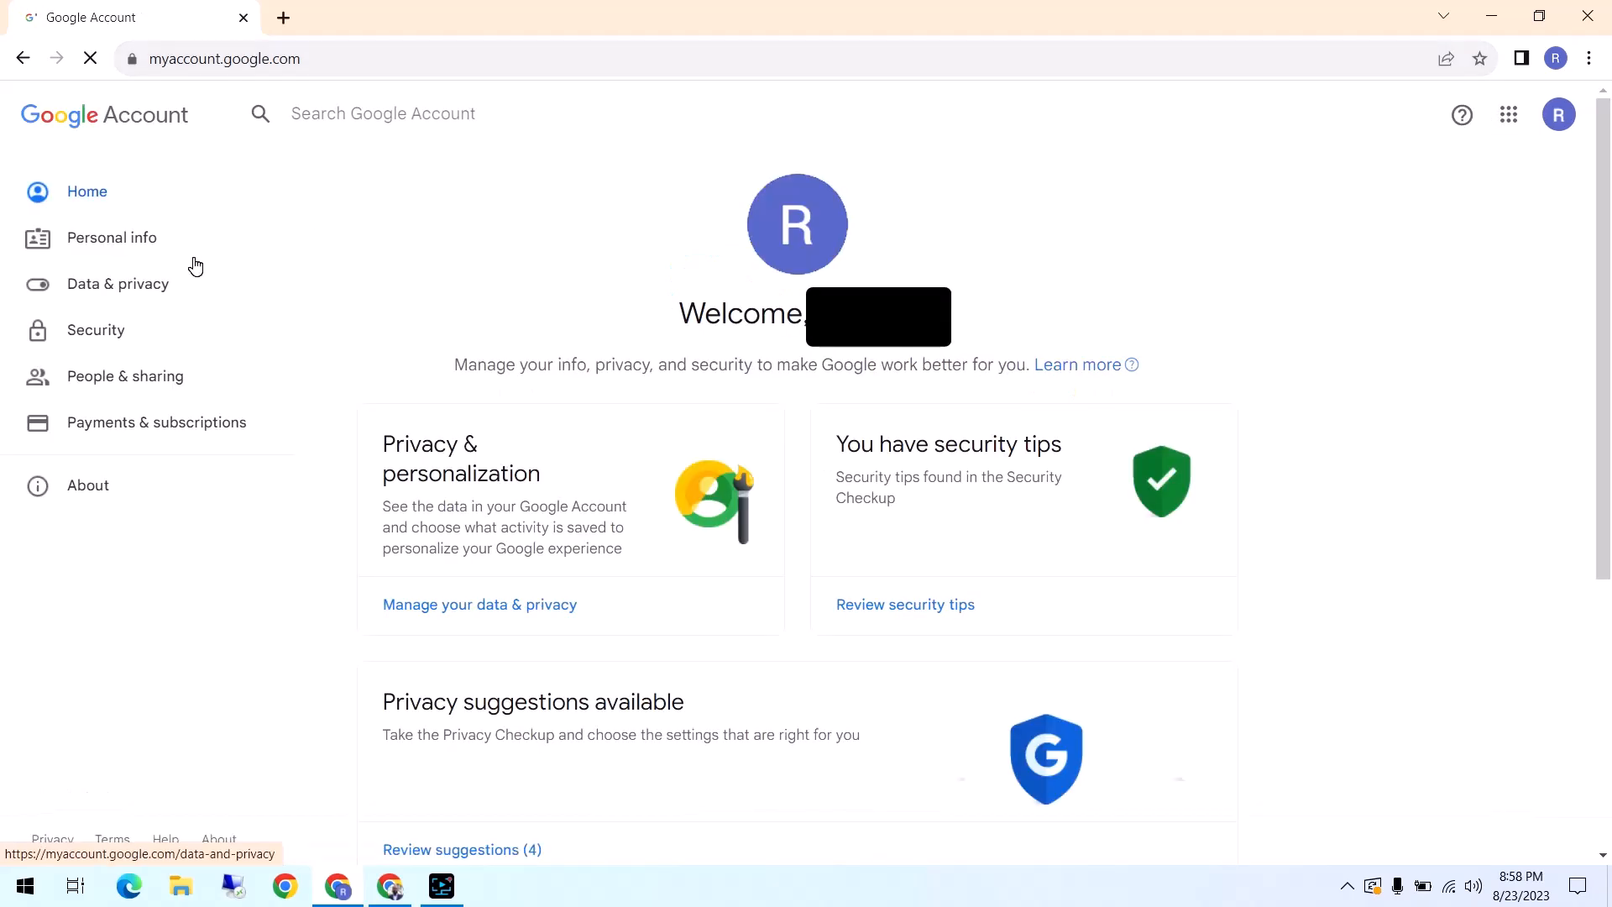
left_click(138, 335)
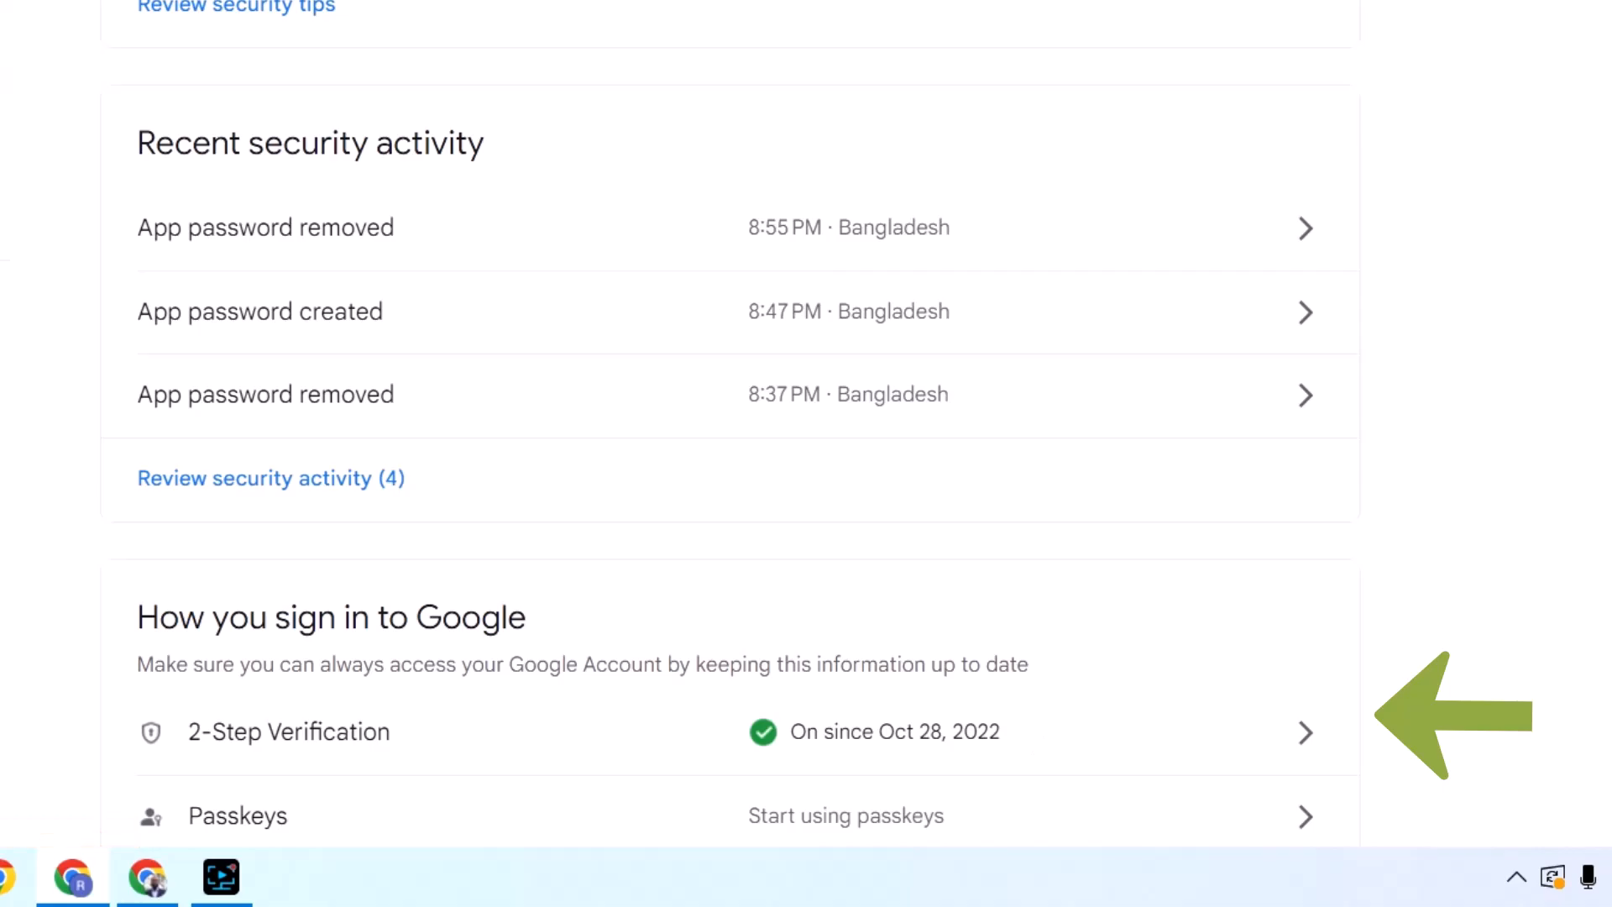
Search the Google Account for "app password" and open the App passwords page
left_click_drag(1609, 309, 1611, 201)
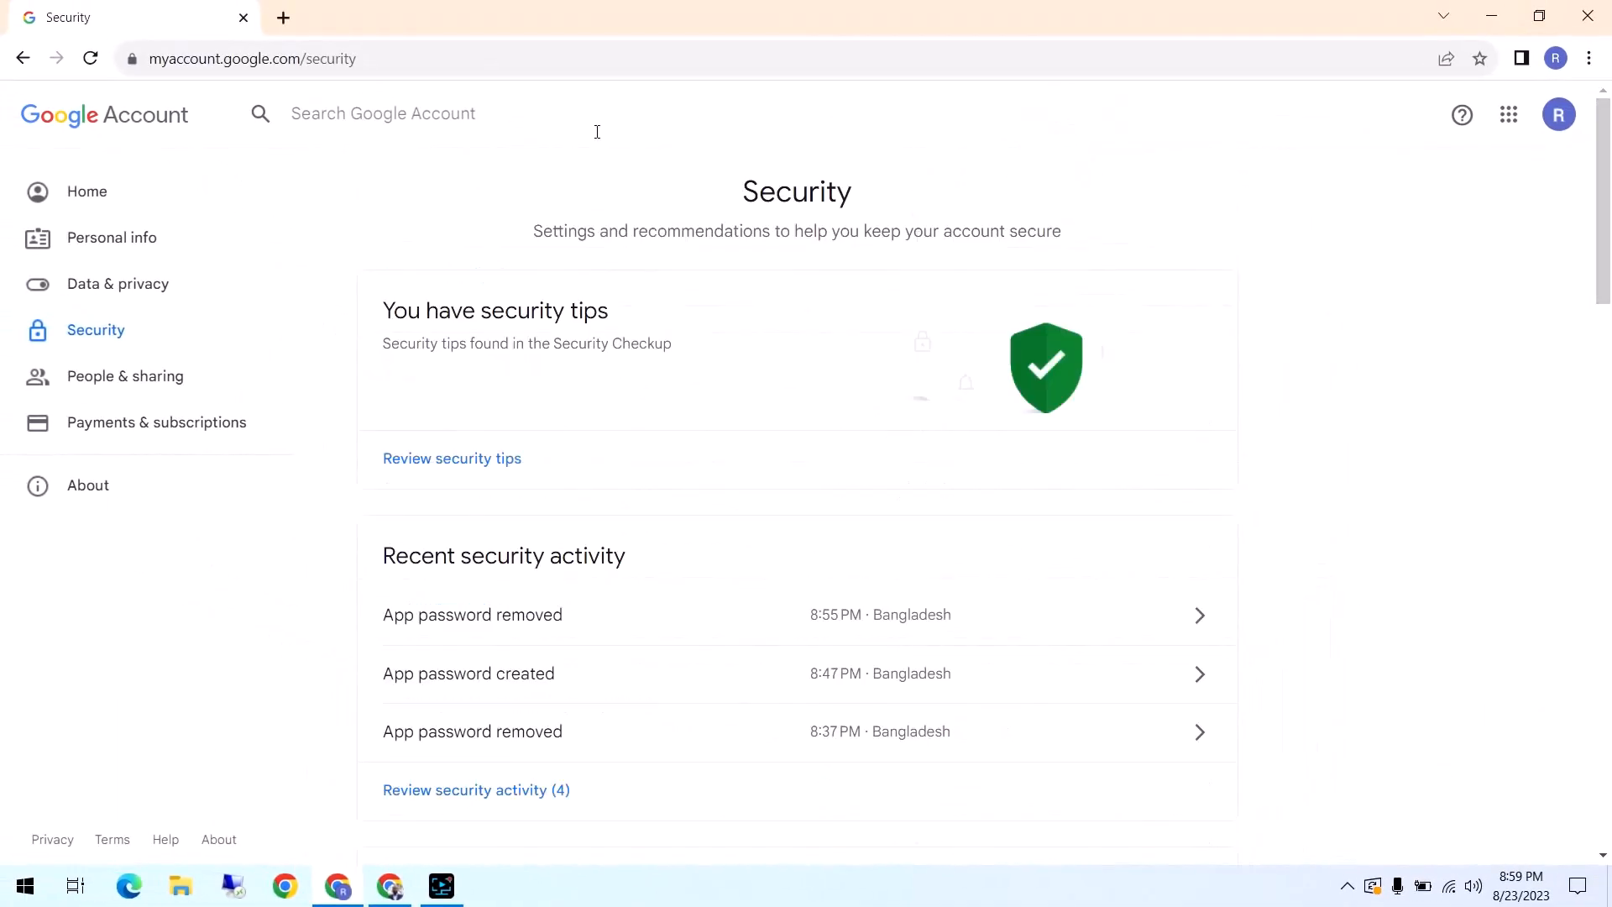
left_click(597, 132)
type("app password")
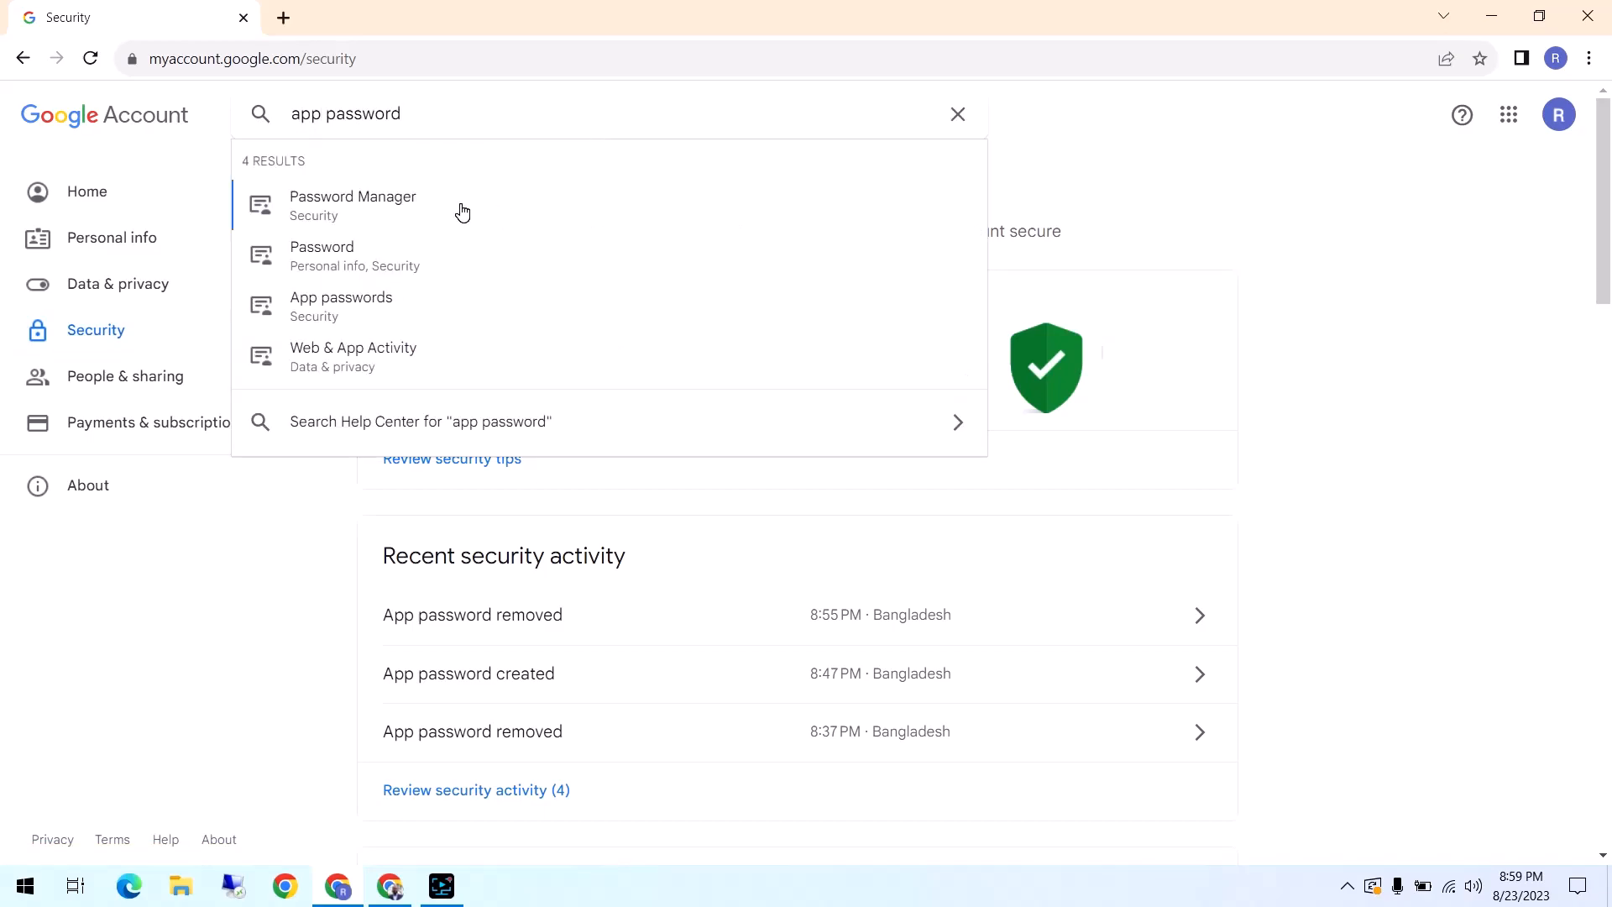
left_click(364, 317)
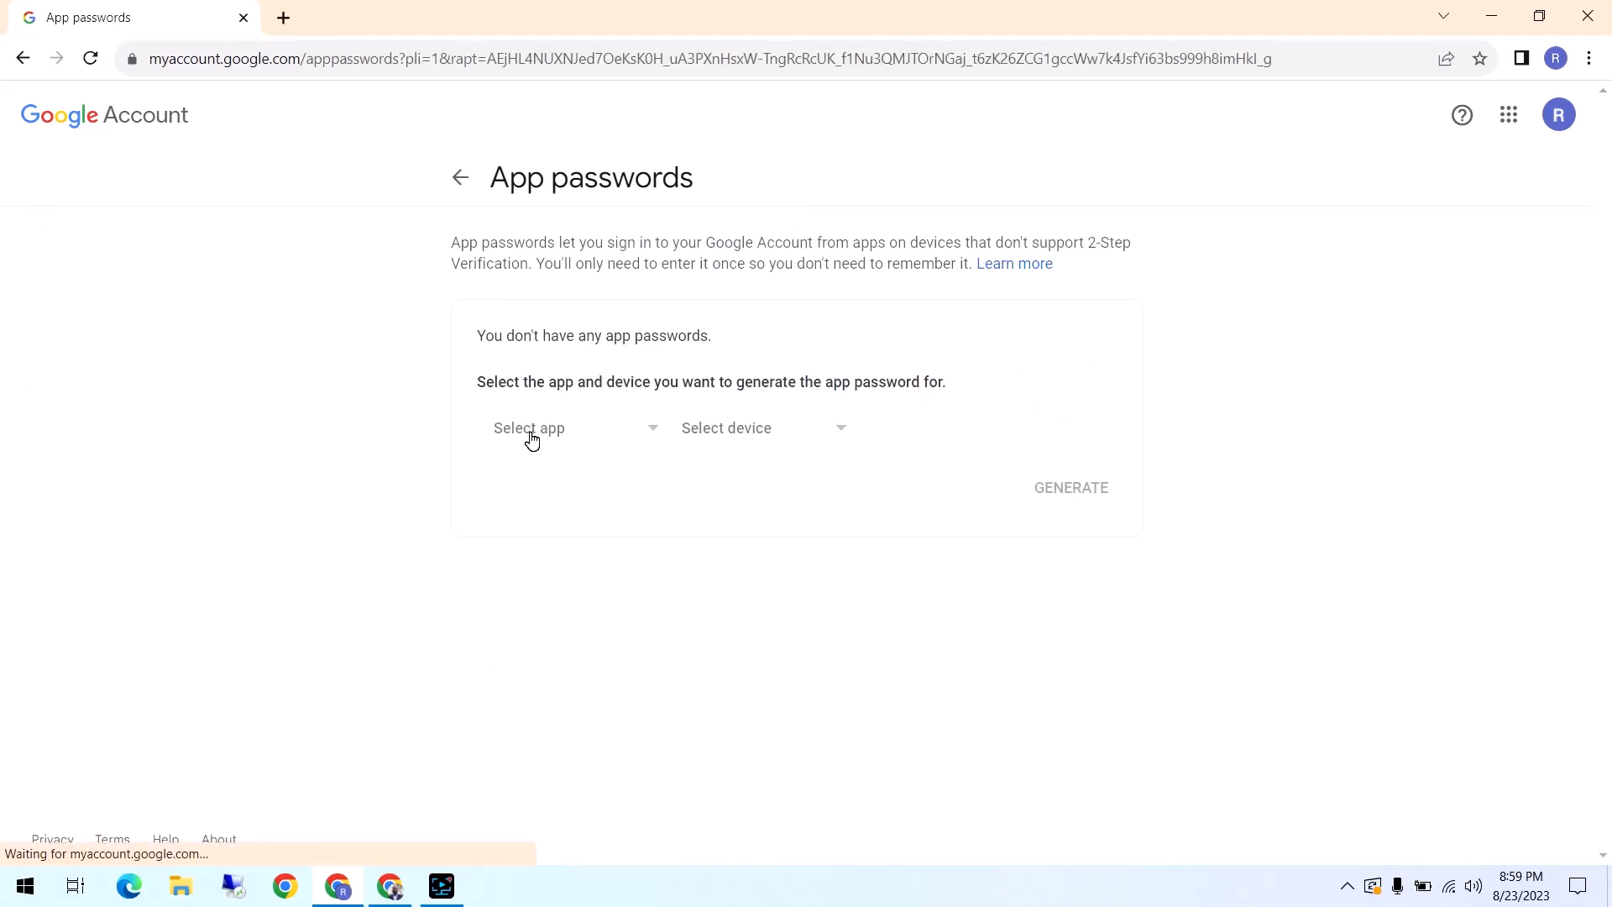
Generate an app password for a custom app named "Buuton Manager" and select the generated password
left_click(533, 440)
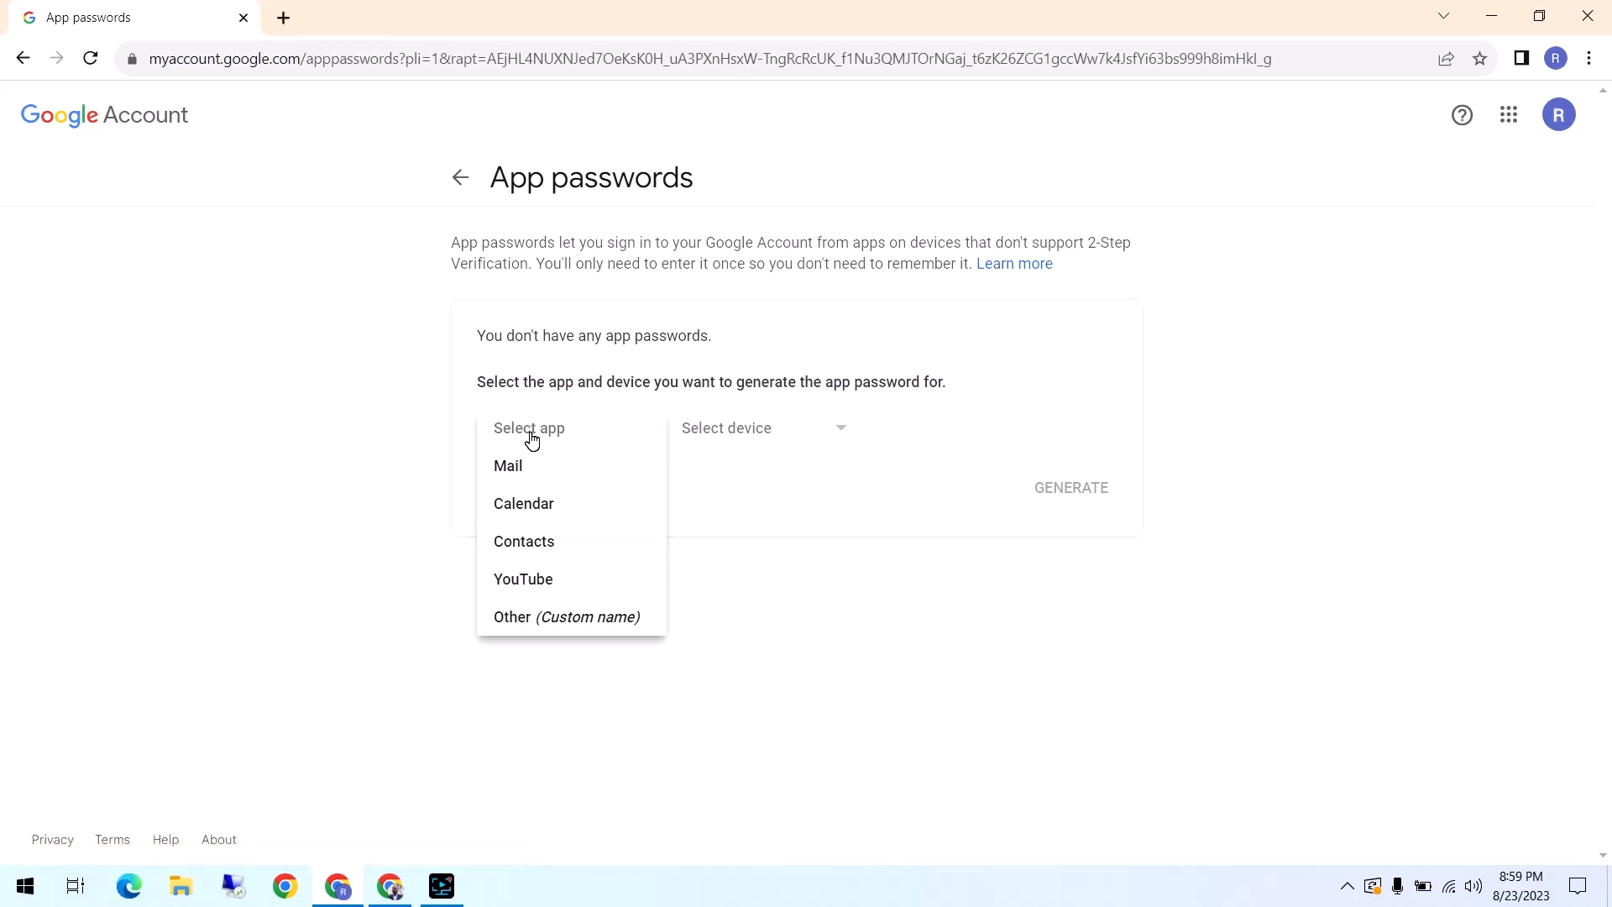
left_click(575, 619)
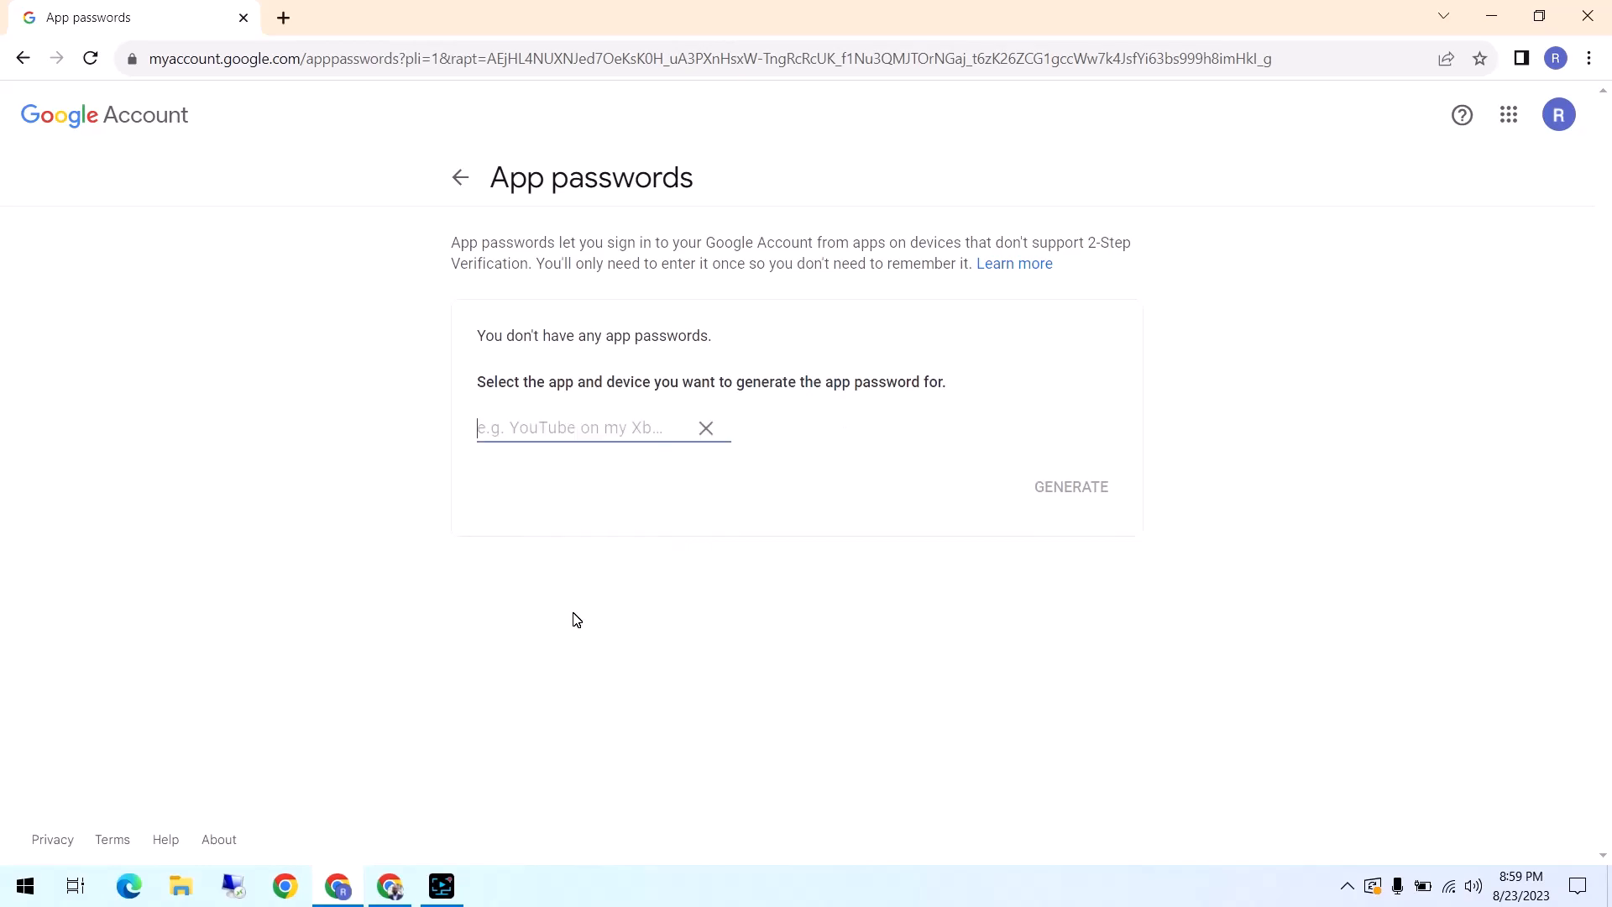
type("B")
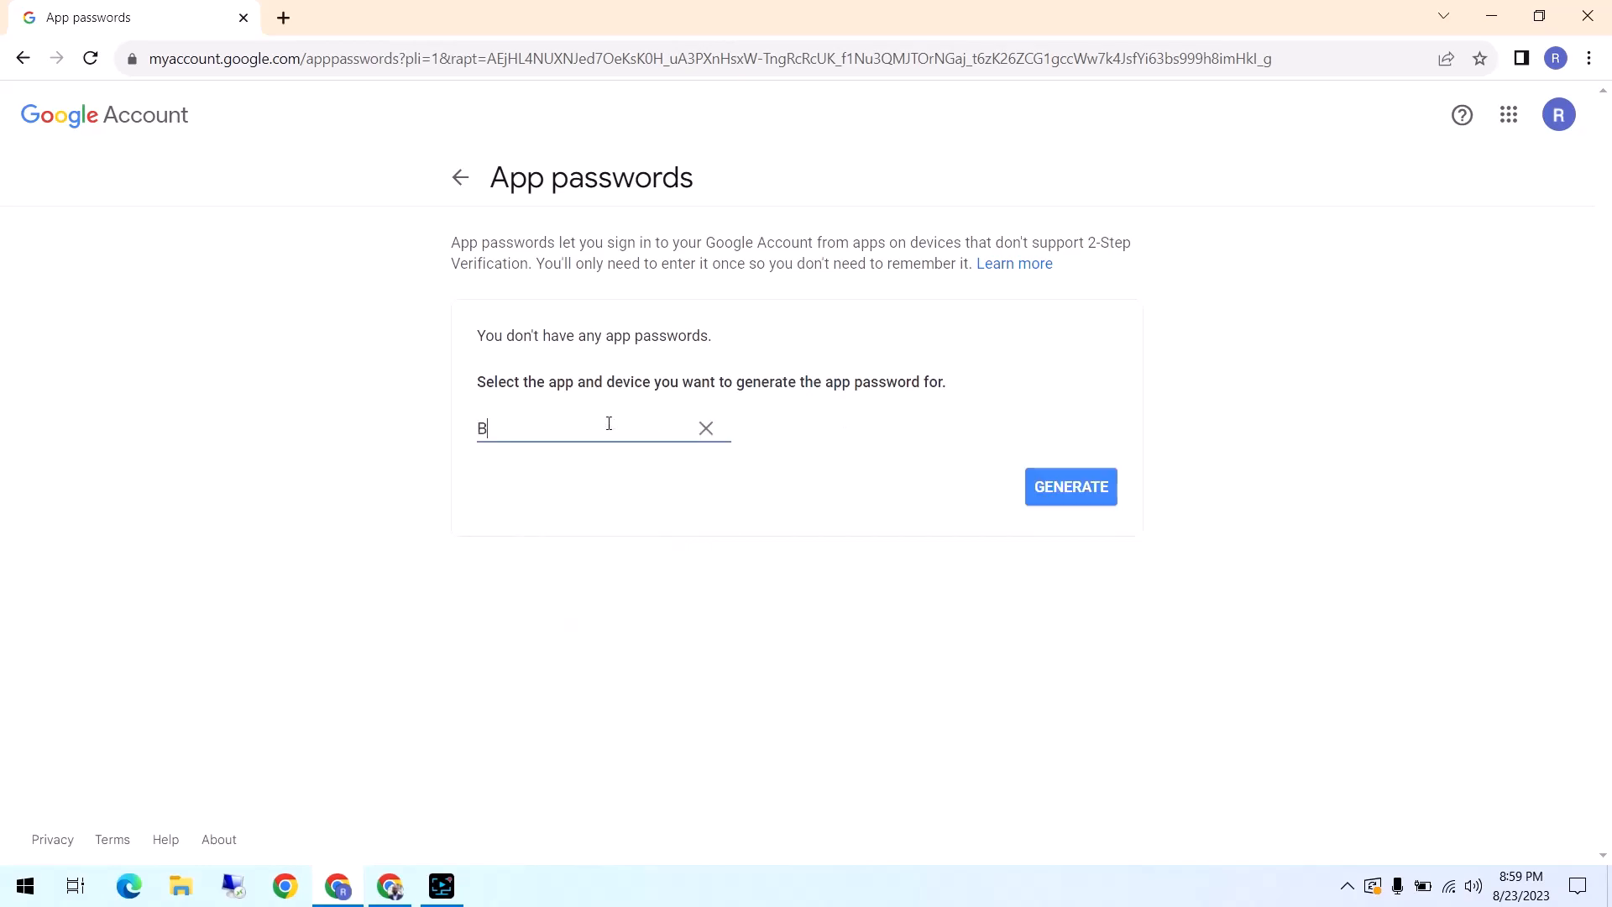
type("uuton Manager")
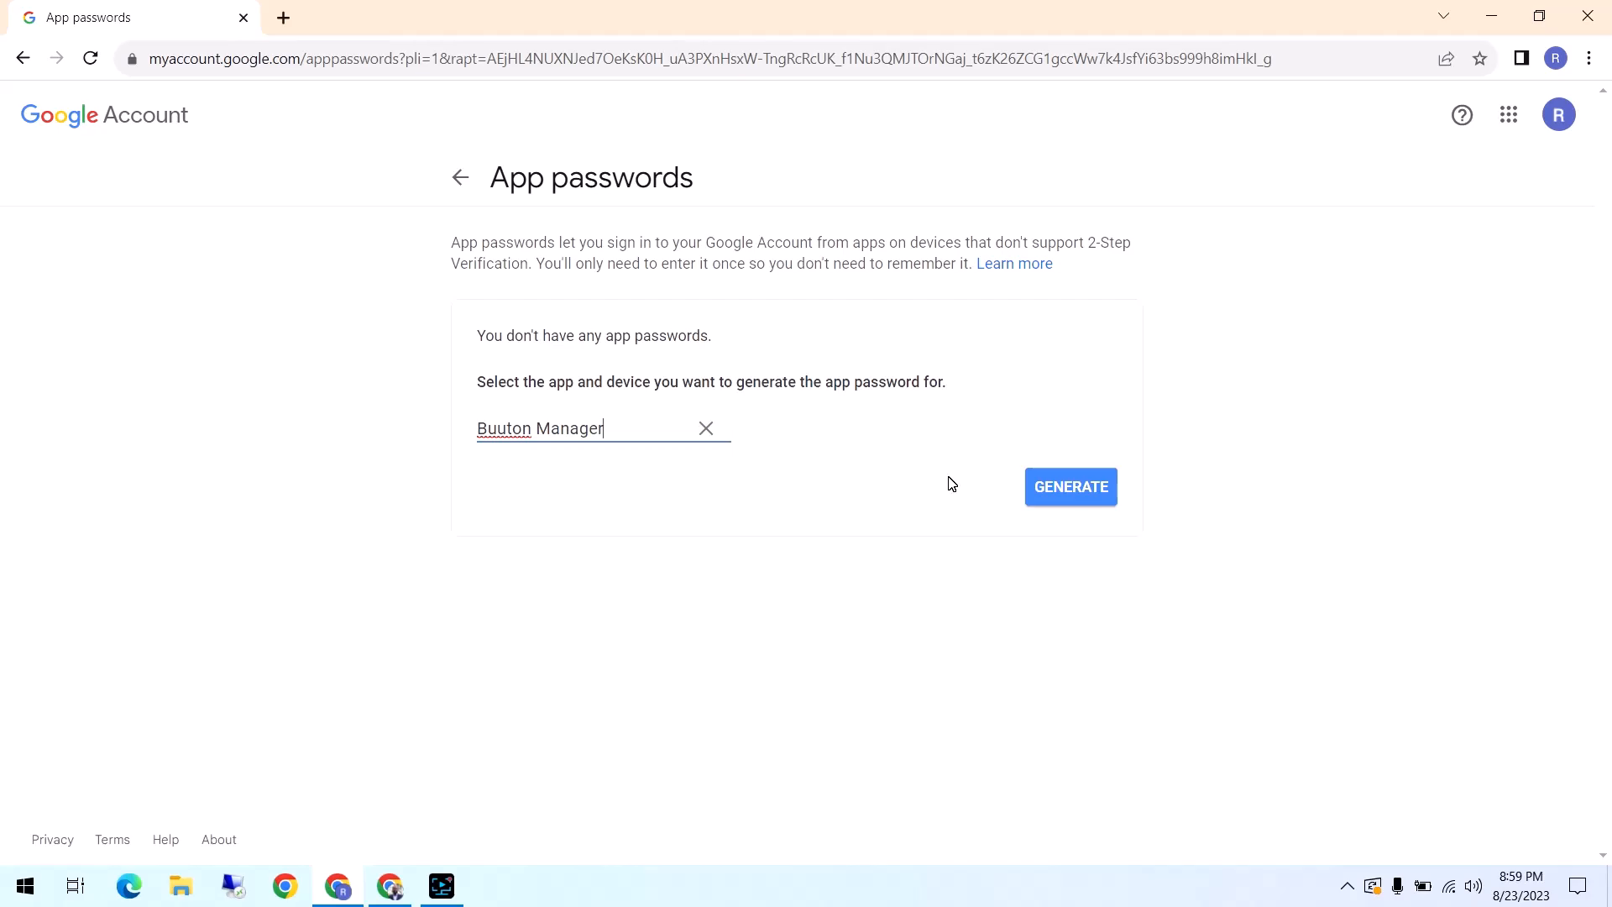
left_click(1065, 494)
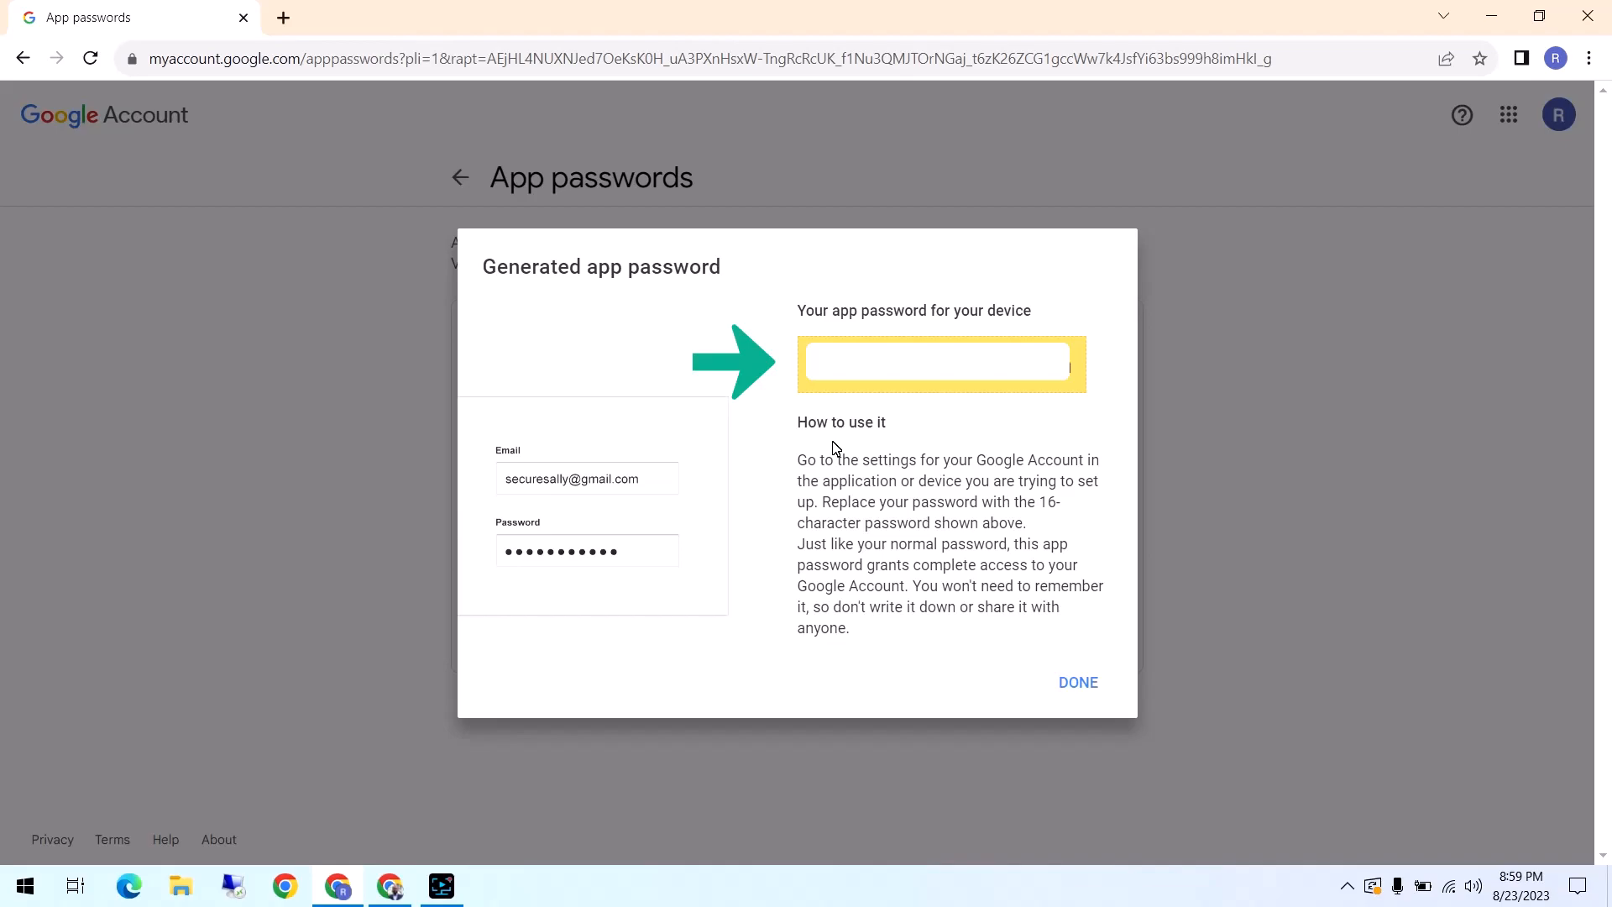
triple_click(938, 364)
Switch to Button Manager V2 and open the email configuration of the E-Mail button's Easy Mail destination
left_click(1347, 886)
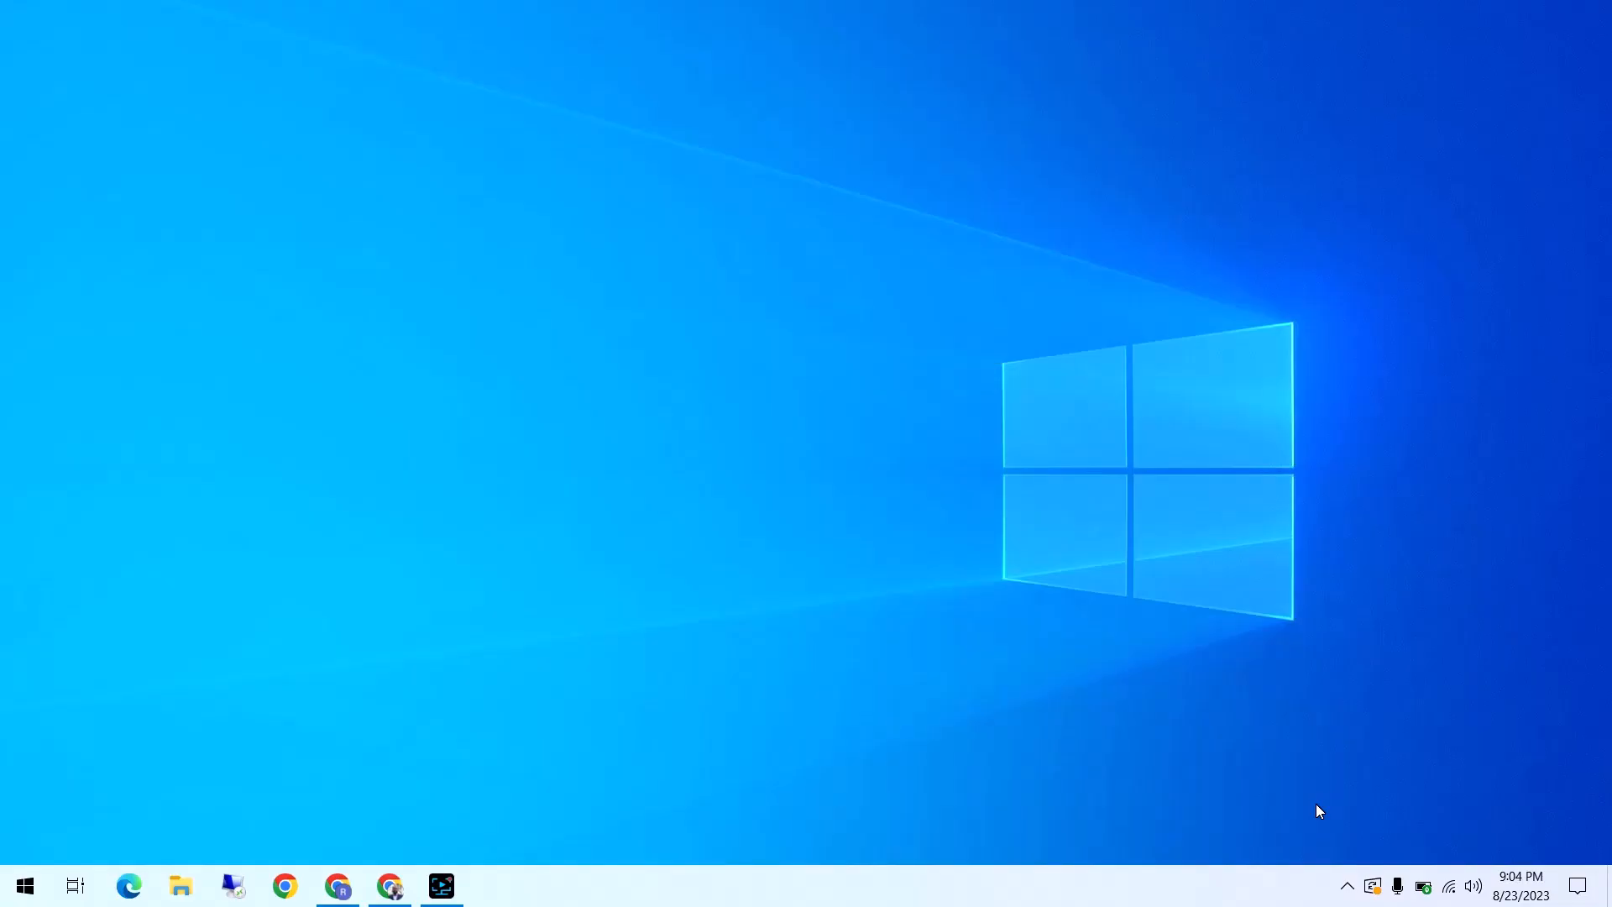
left_click(1348, 888)
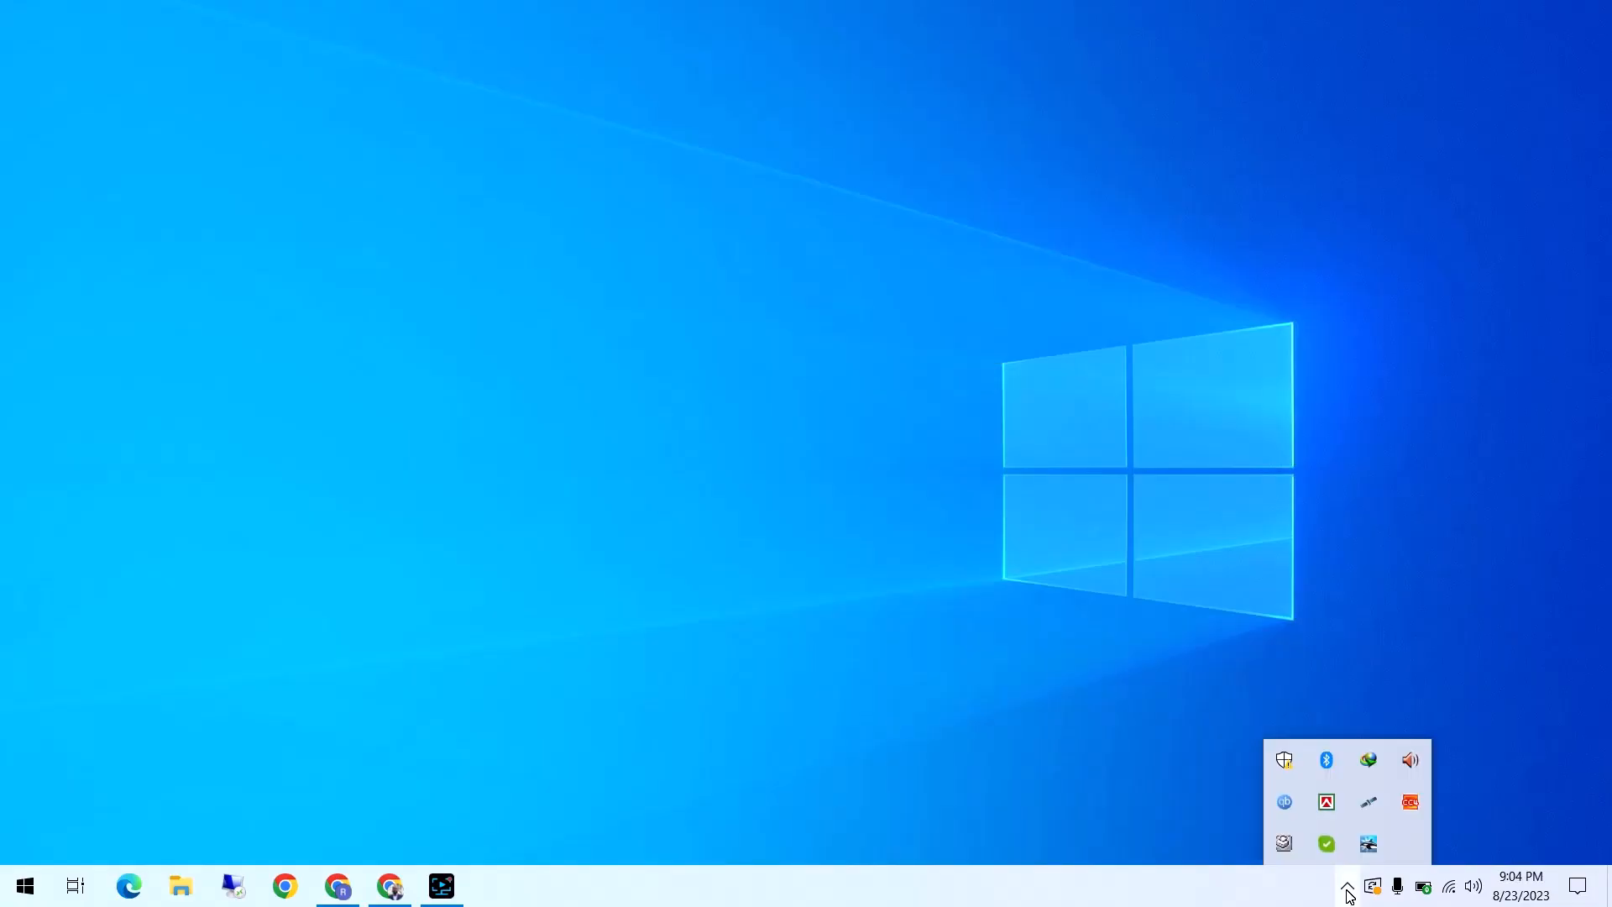
left_click(1367, 845)
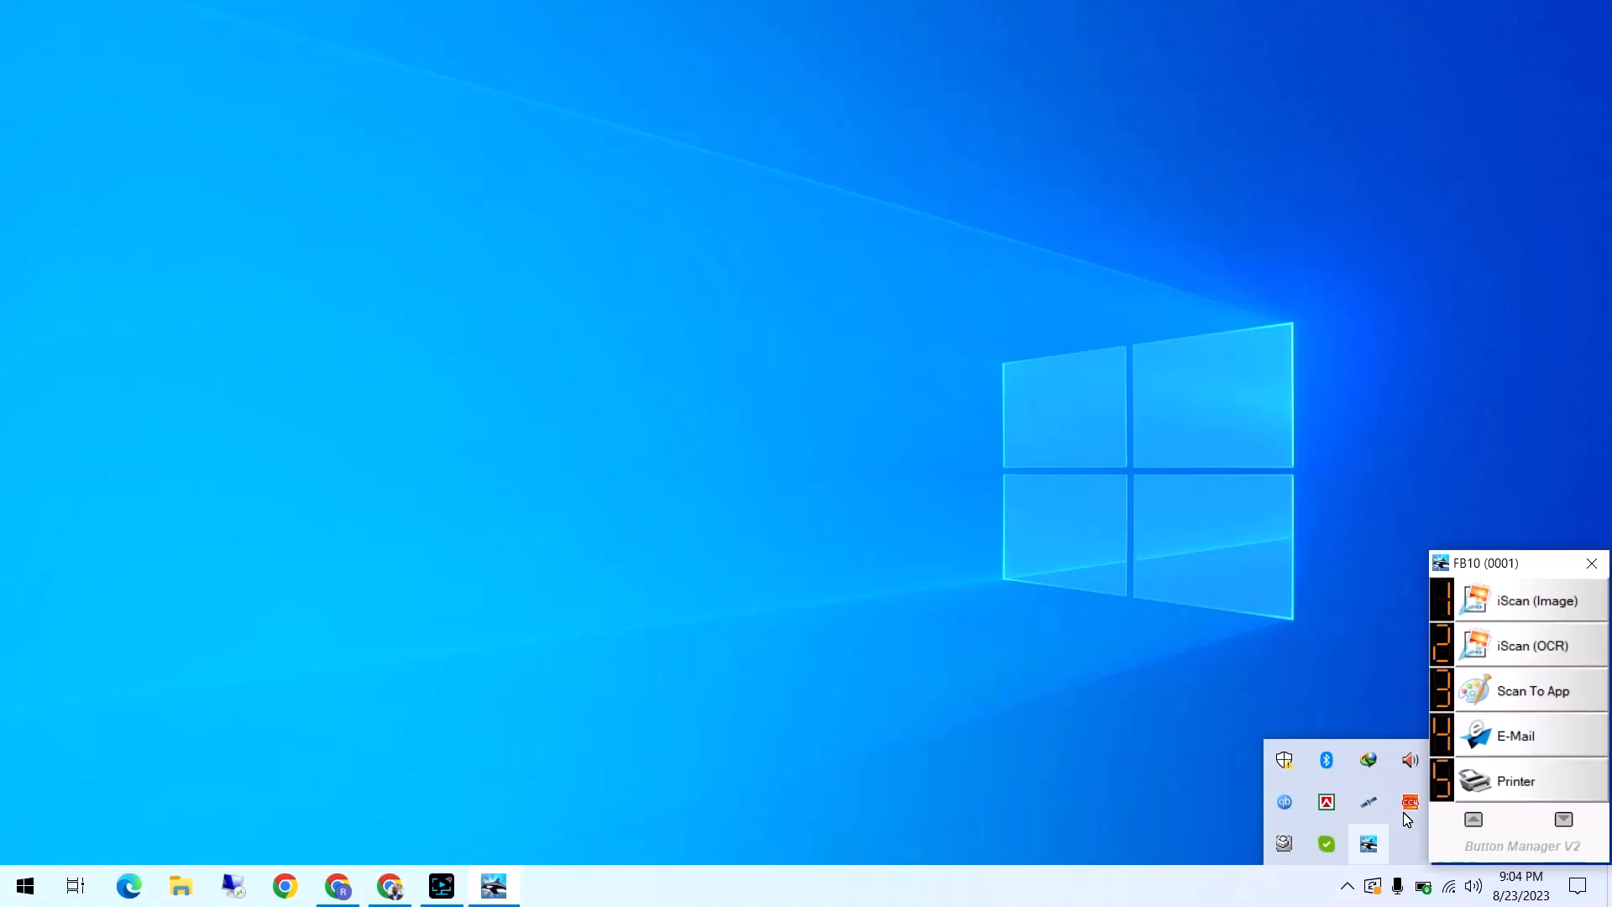
left_click(1536, 734)
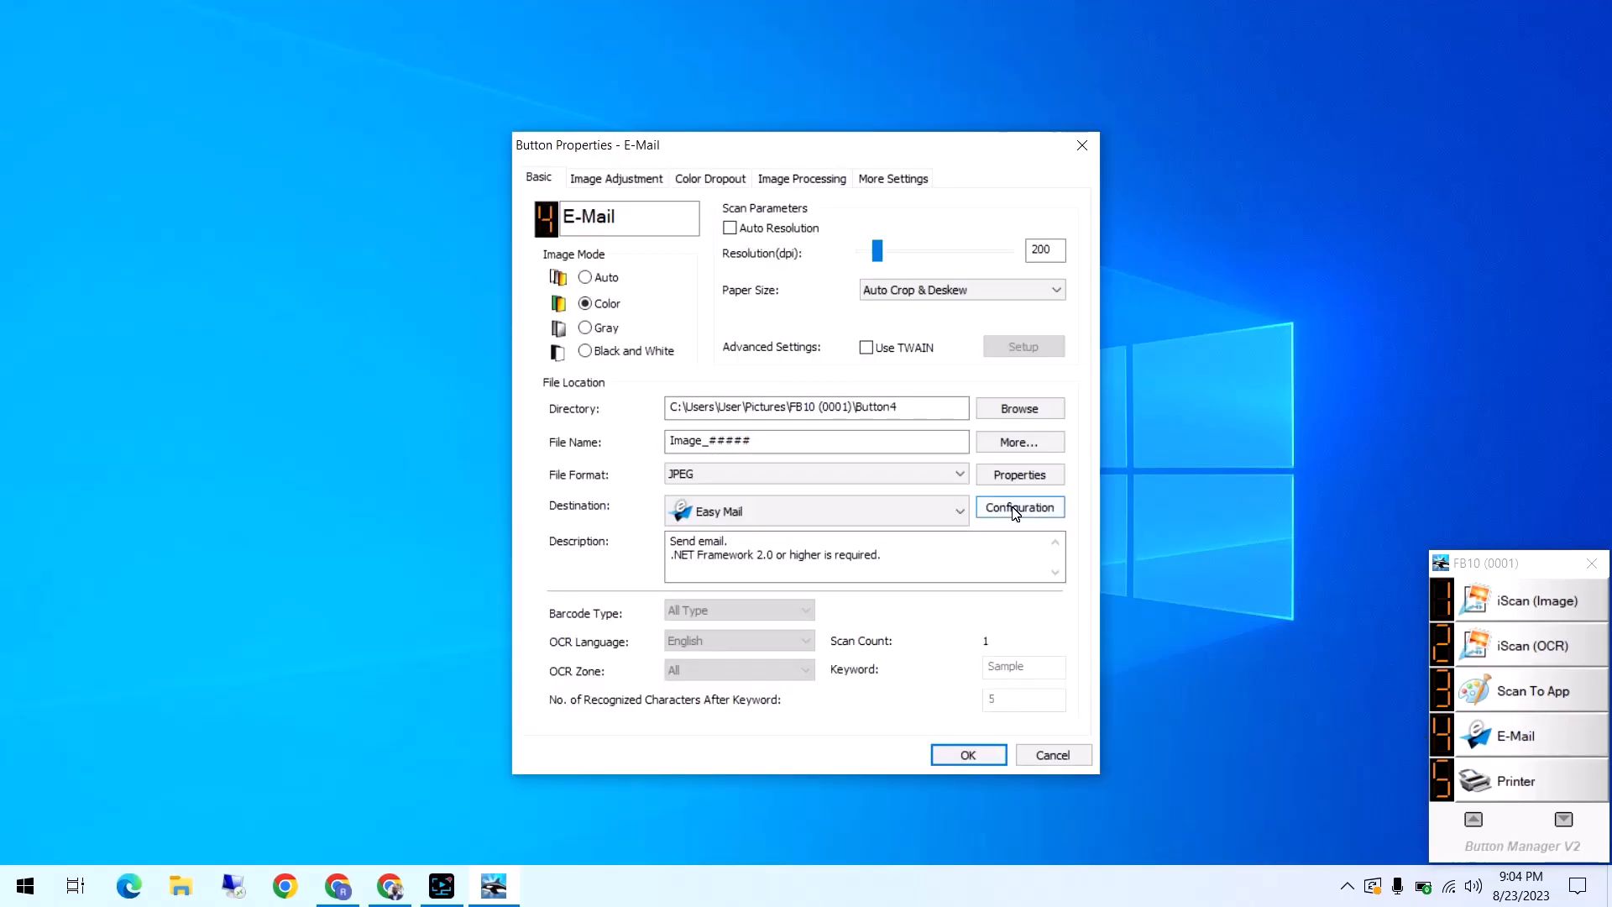
left_click(1016, 511)
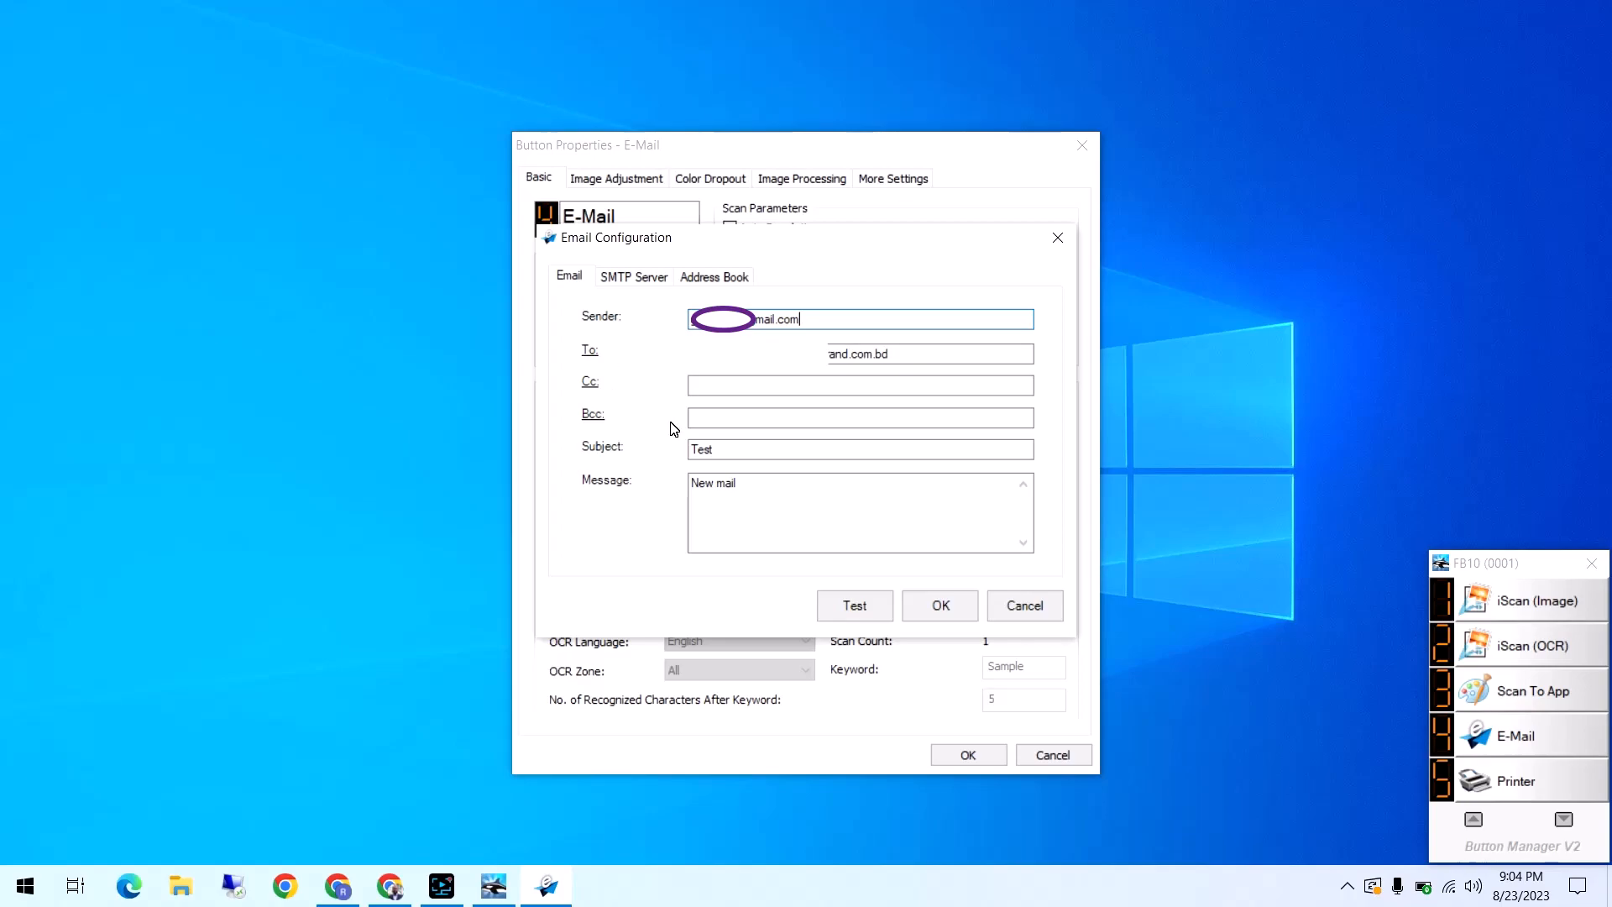
In the SMTP server settings, replace the account password with the generated app password
left_click(617, 281)
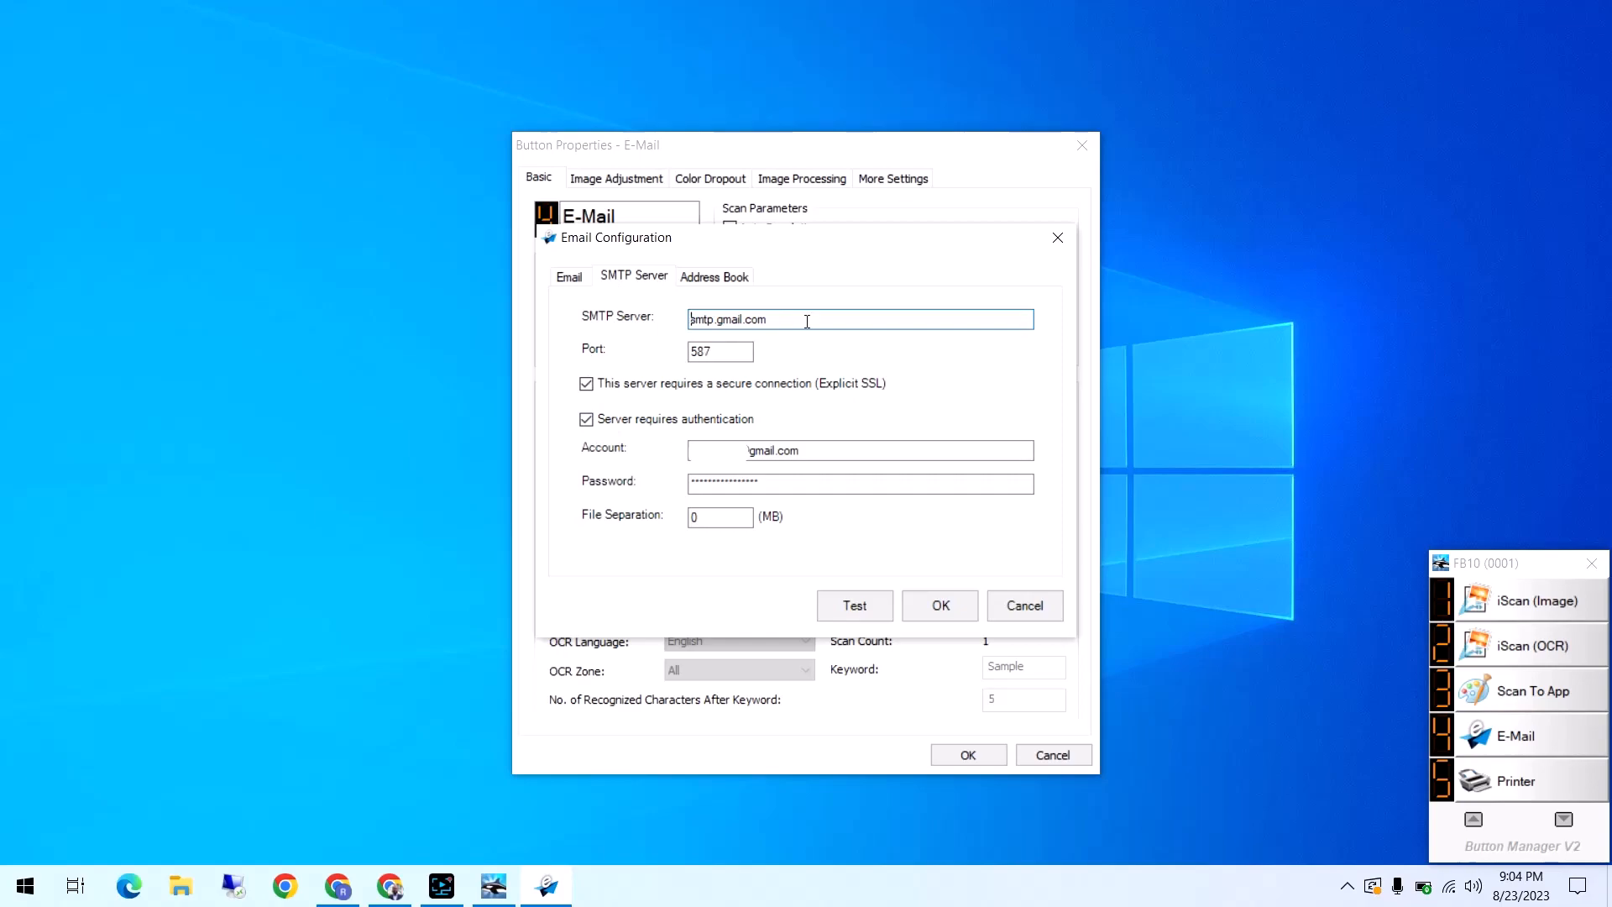
left_click(807, 322)
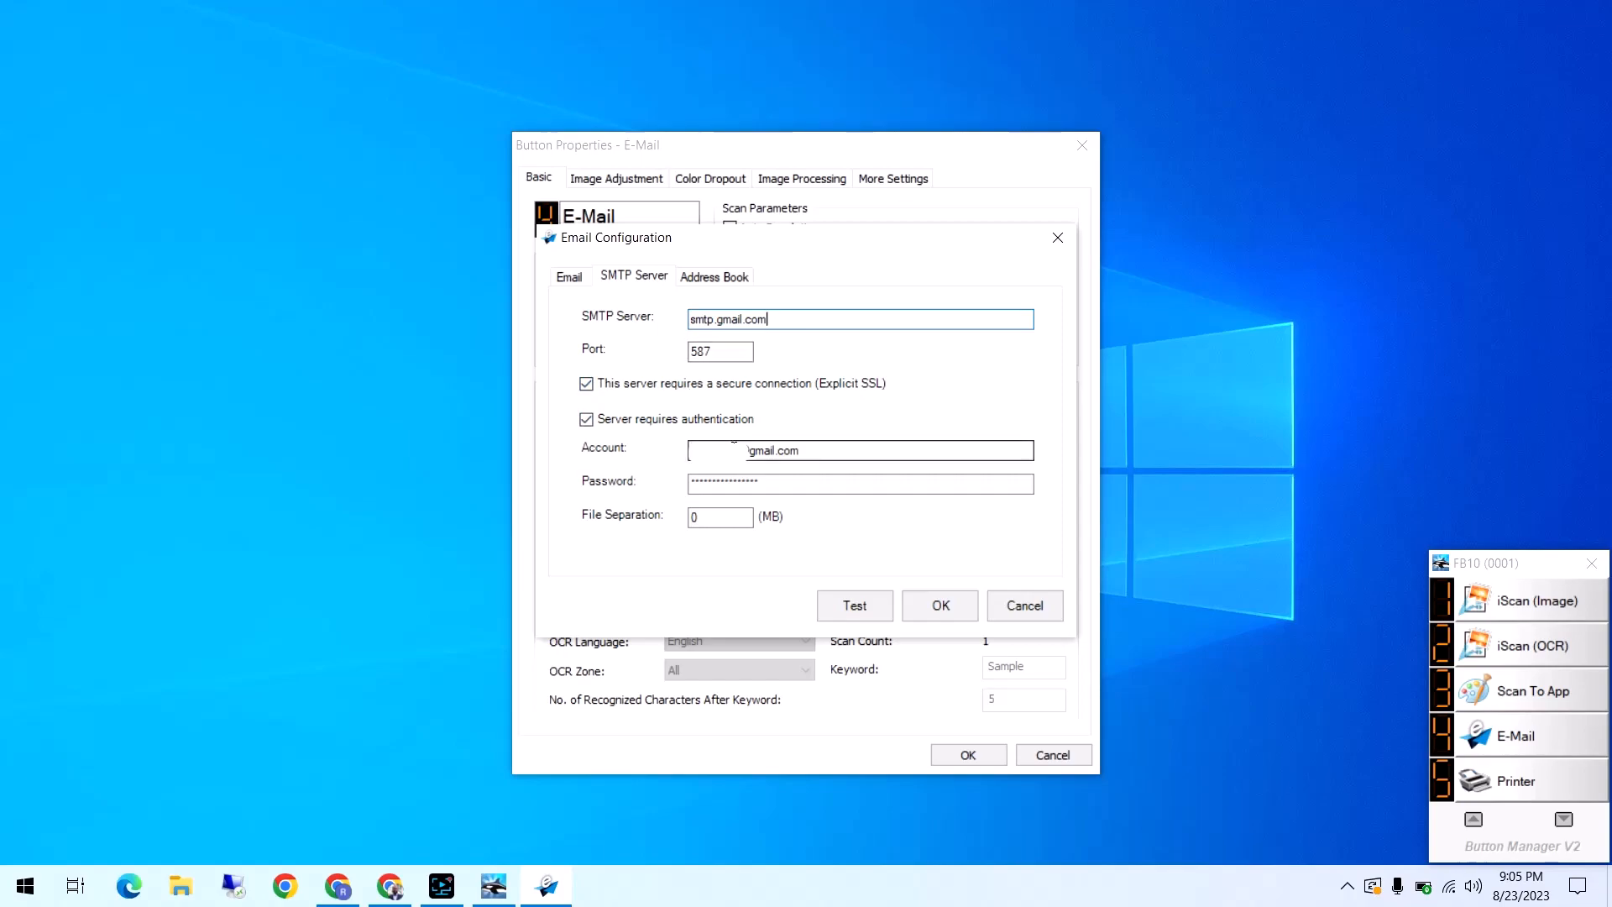
left_click(813, 454)
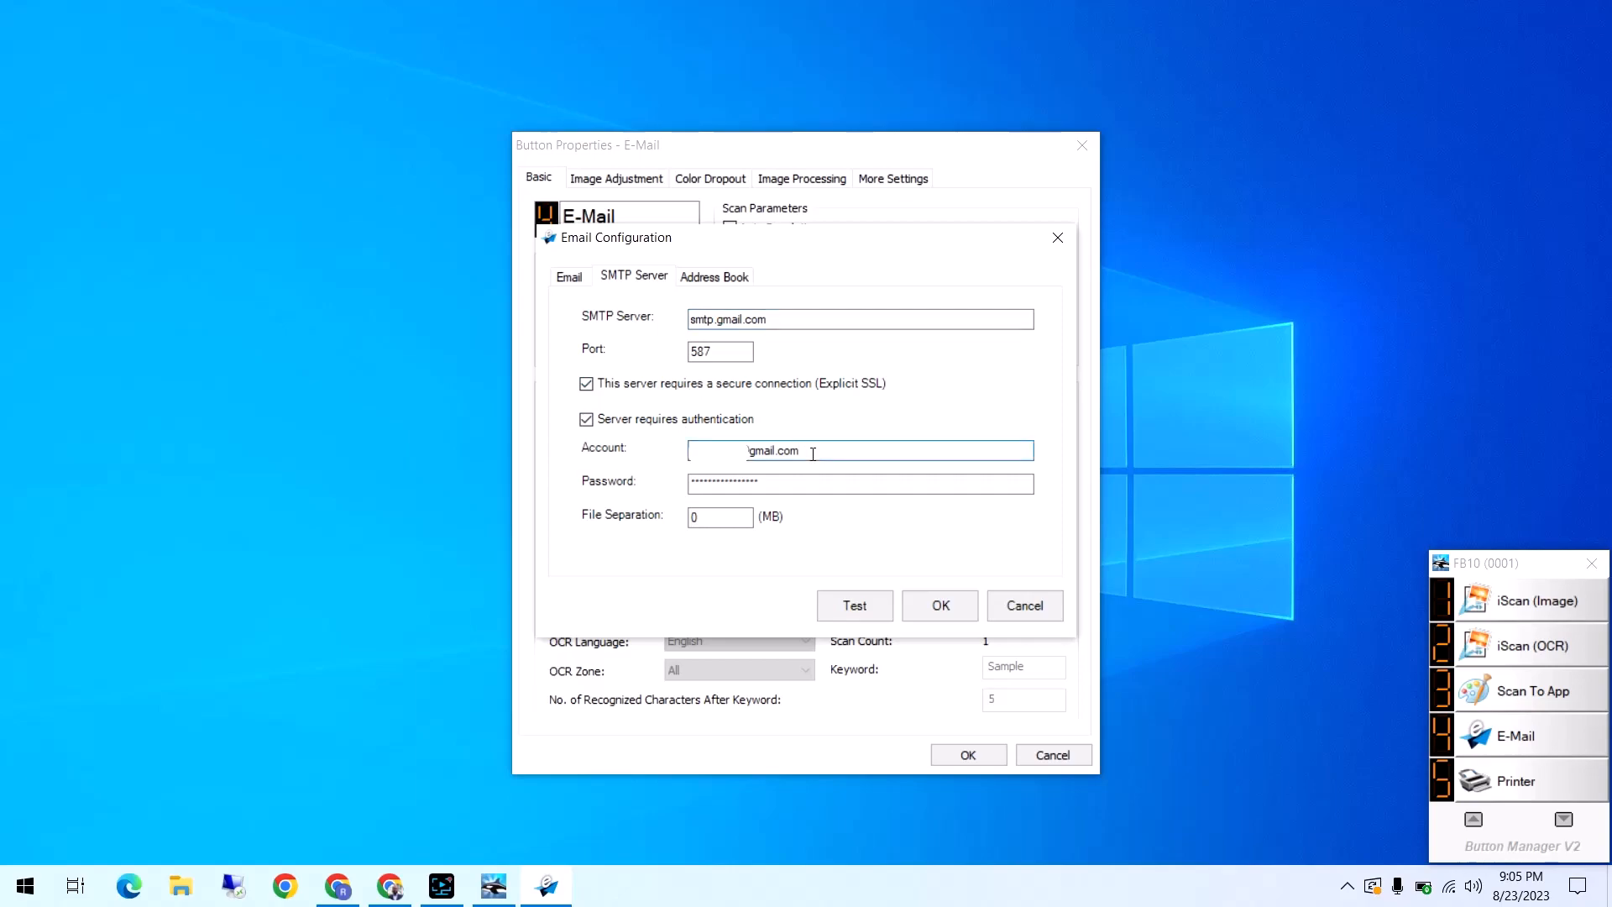
key("Tab")
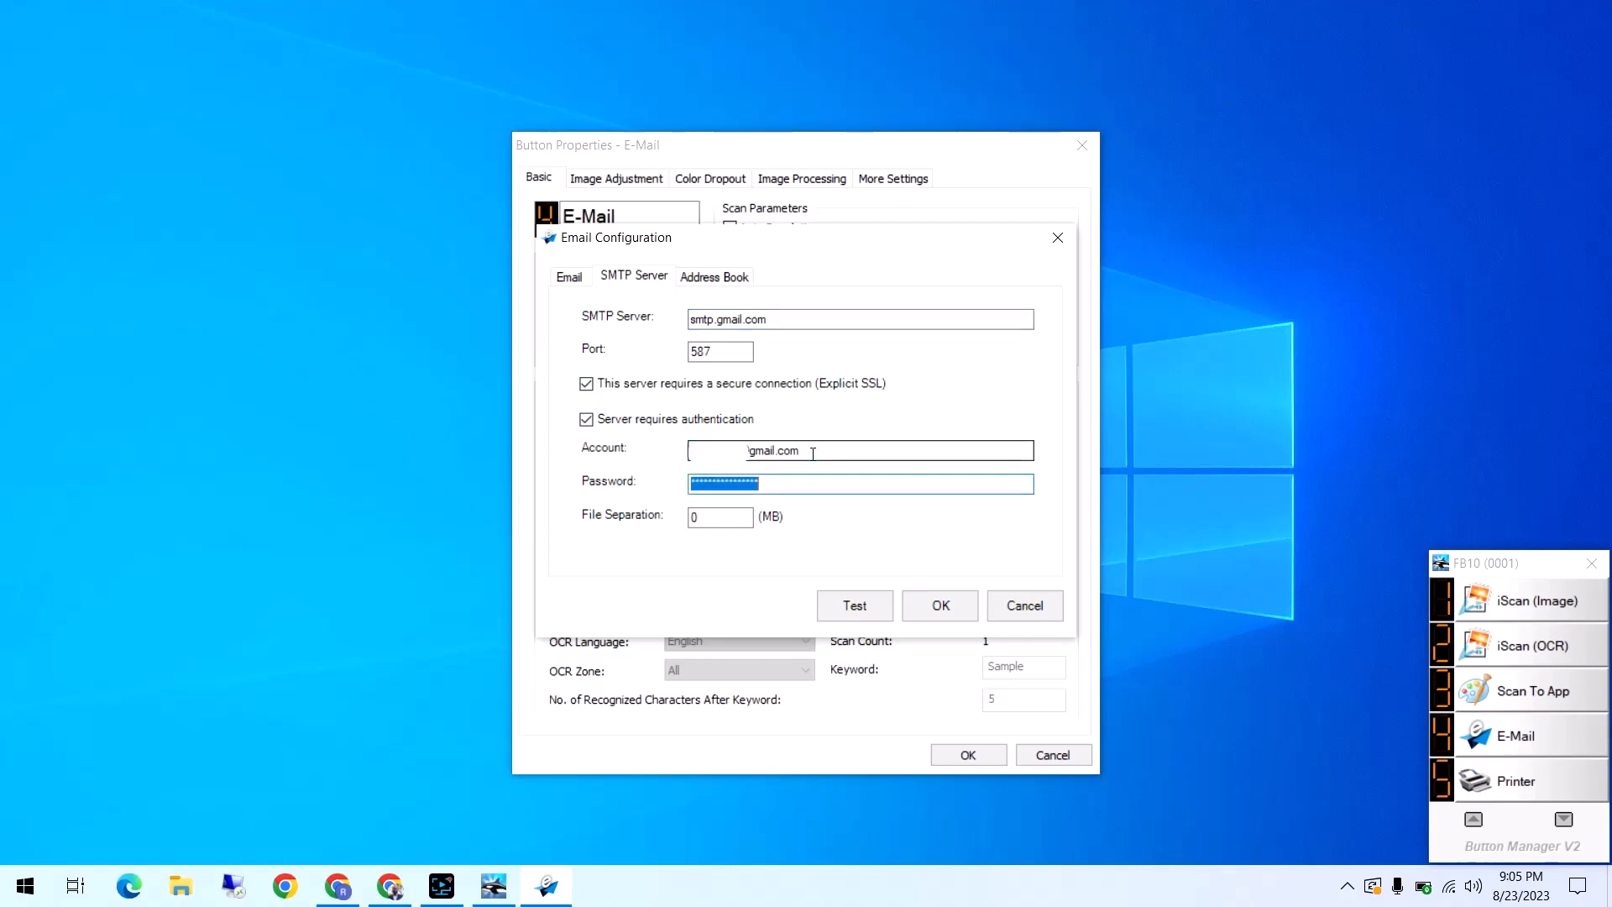
key("ctrl+v")
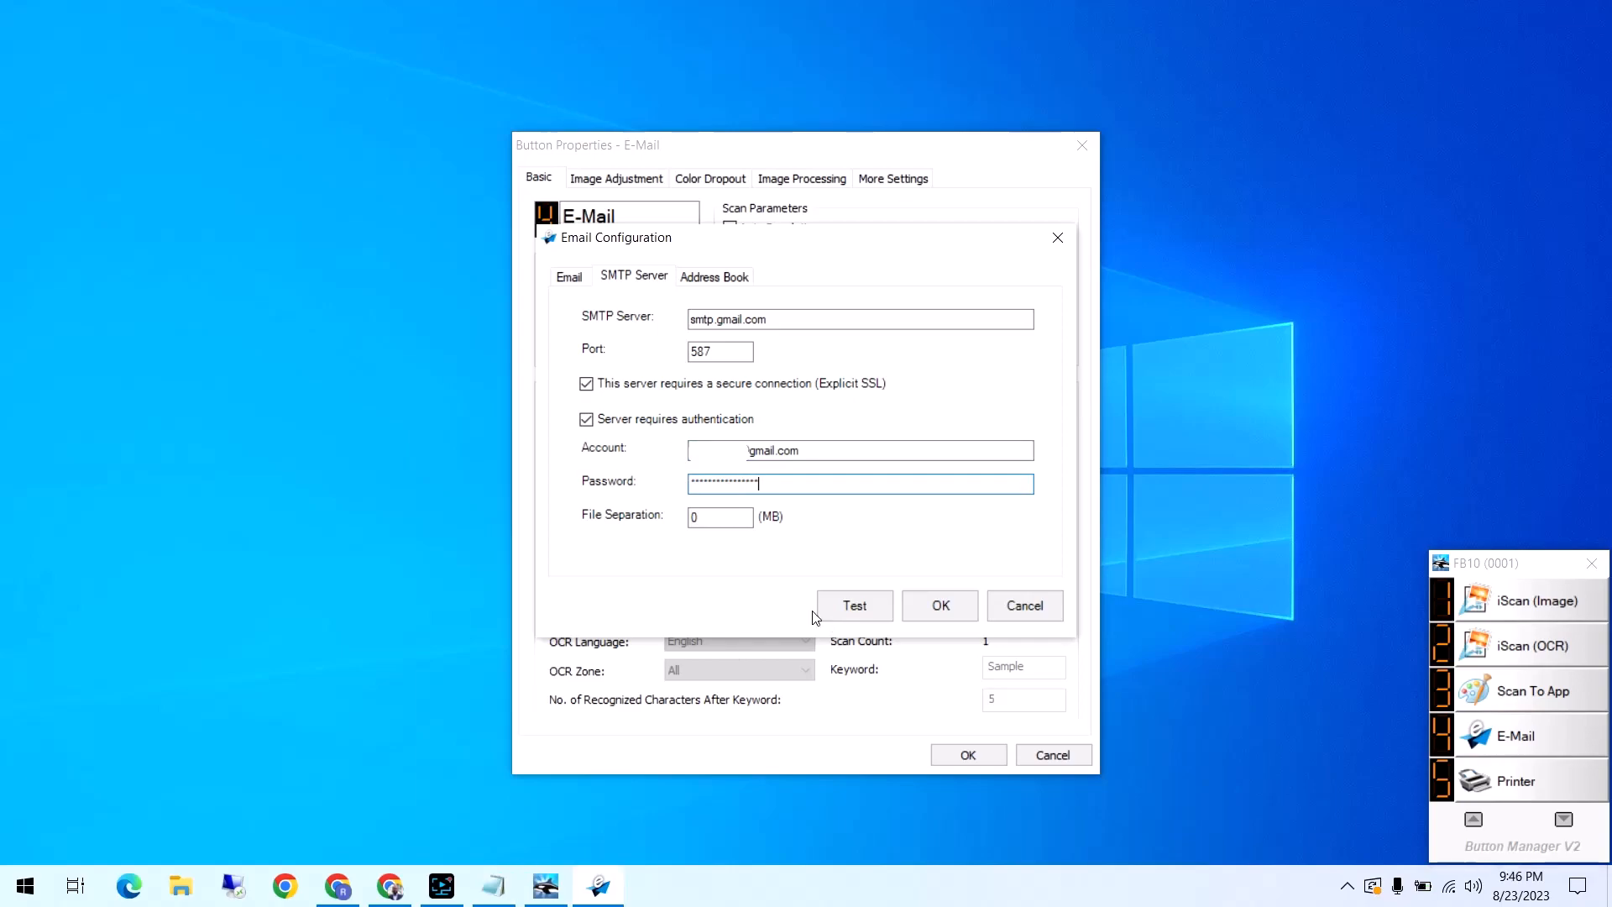
Send a test email from the configuration and check the received "Test" message in the Gmail inbox
left_click(859, 608)
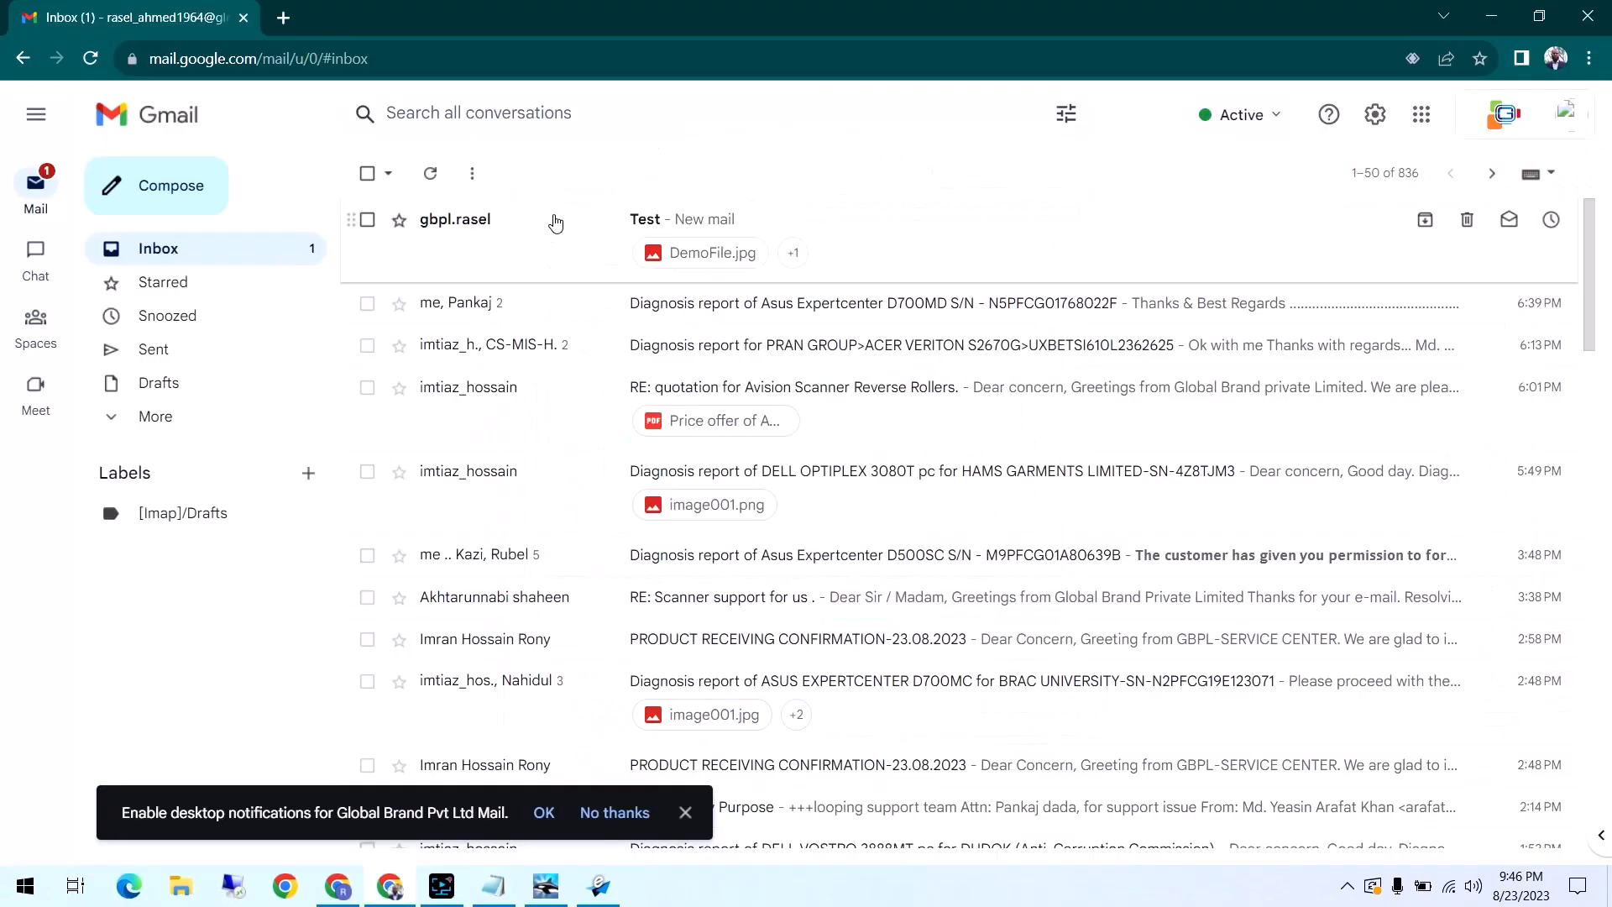
left_click(565, 234)
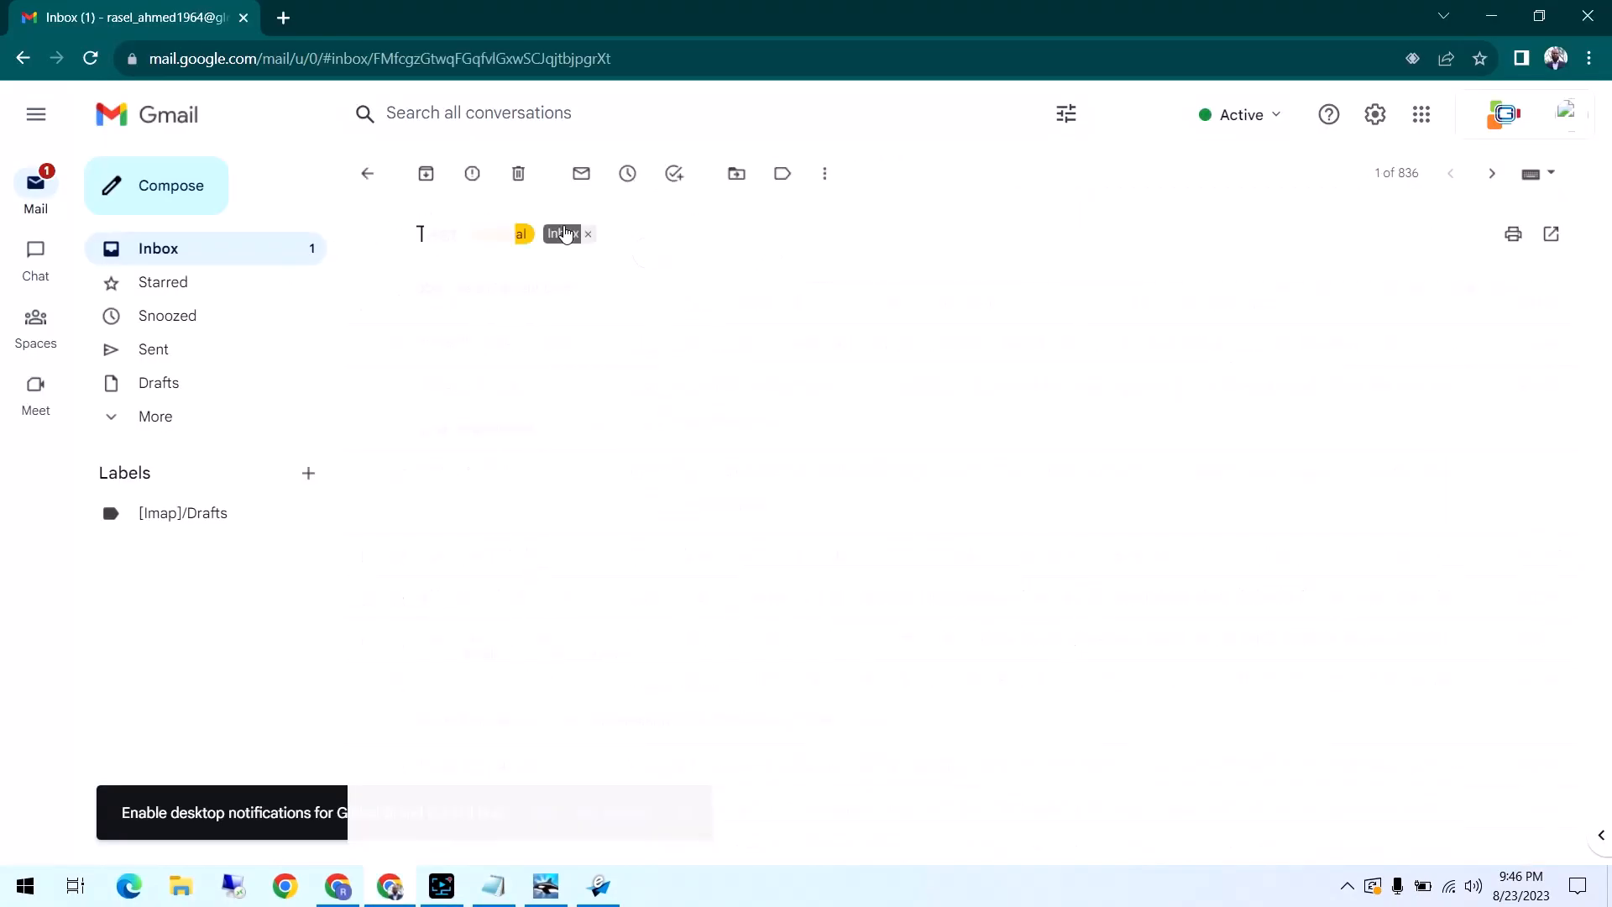
mouse_move(479, 487)
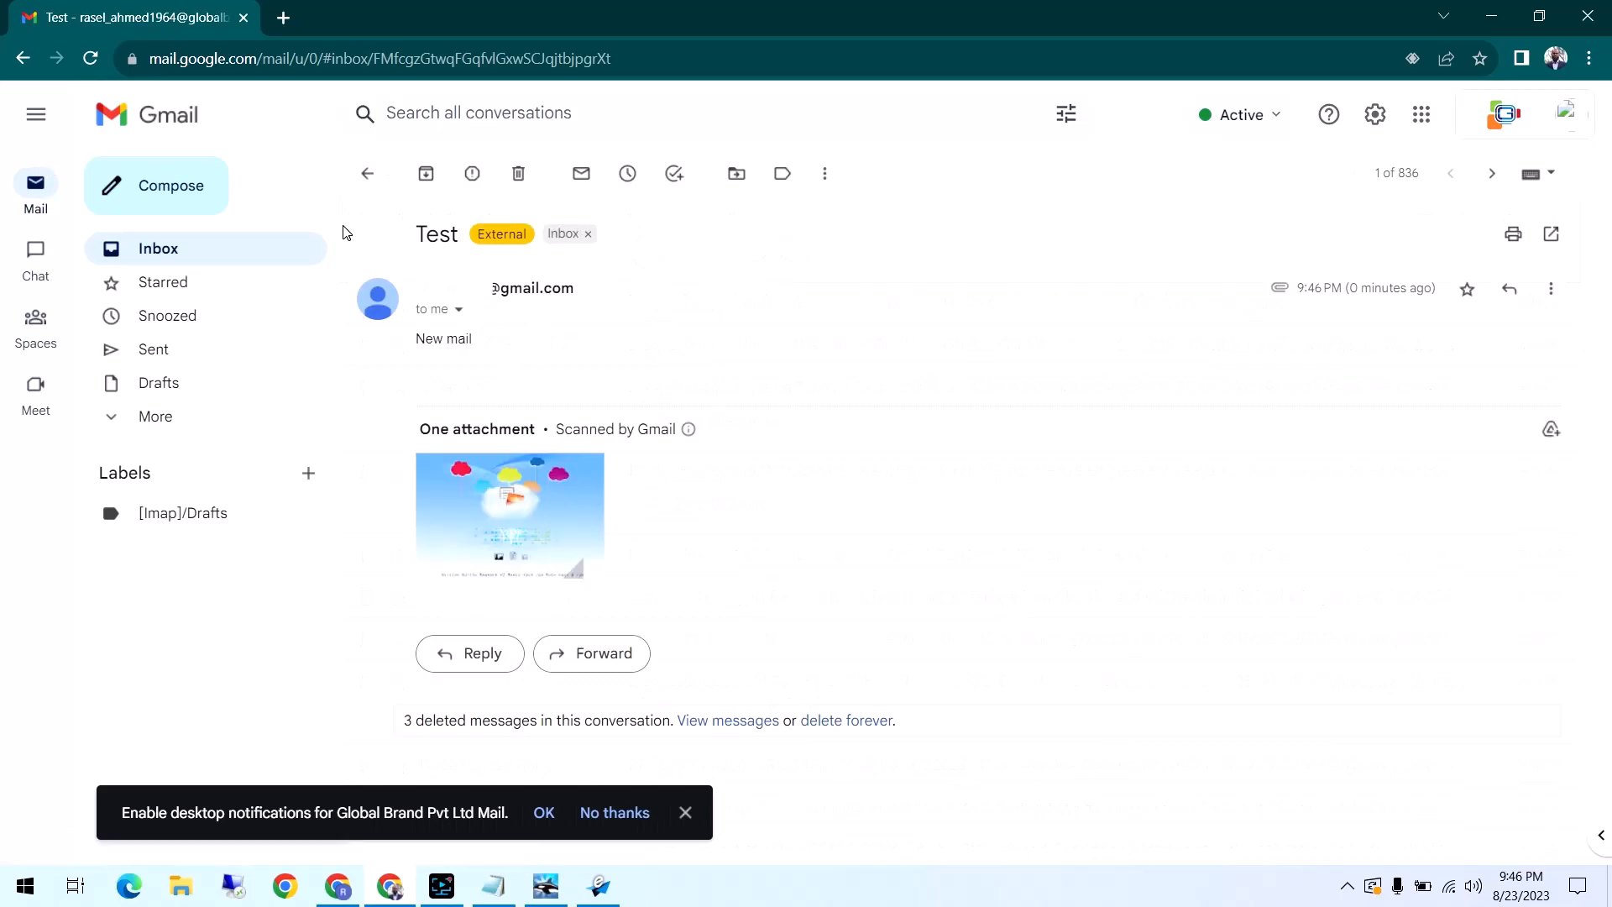
left_click(211, 251)
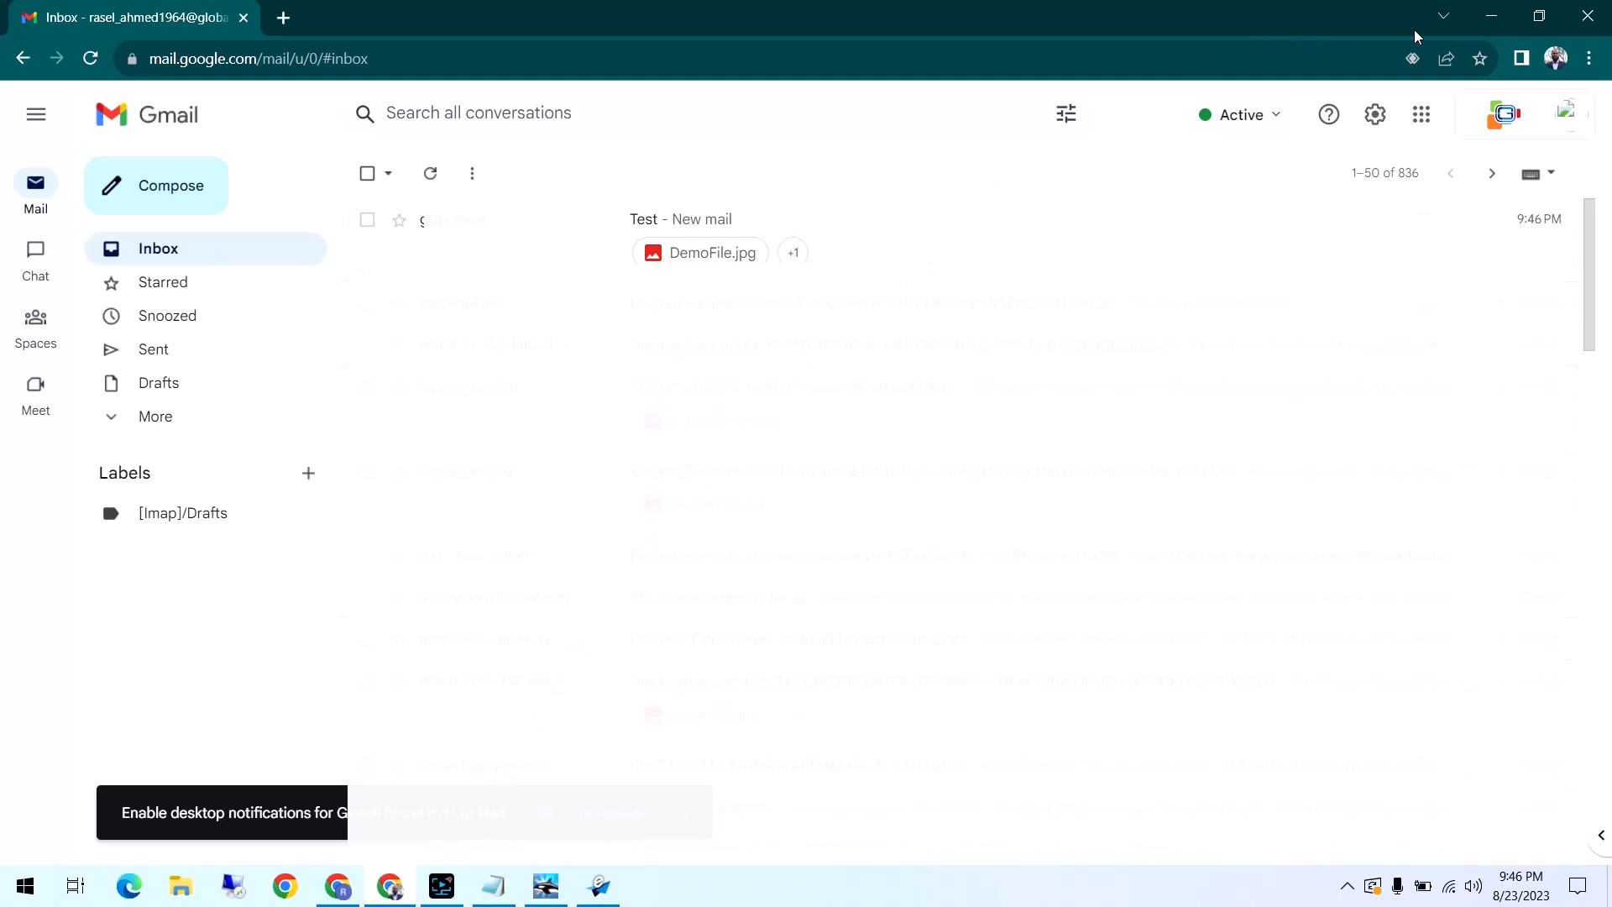
left_click(1494, 22)
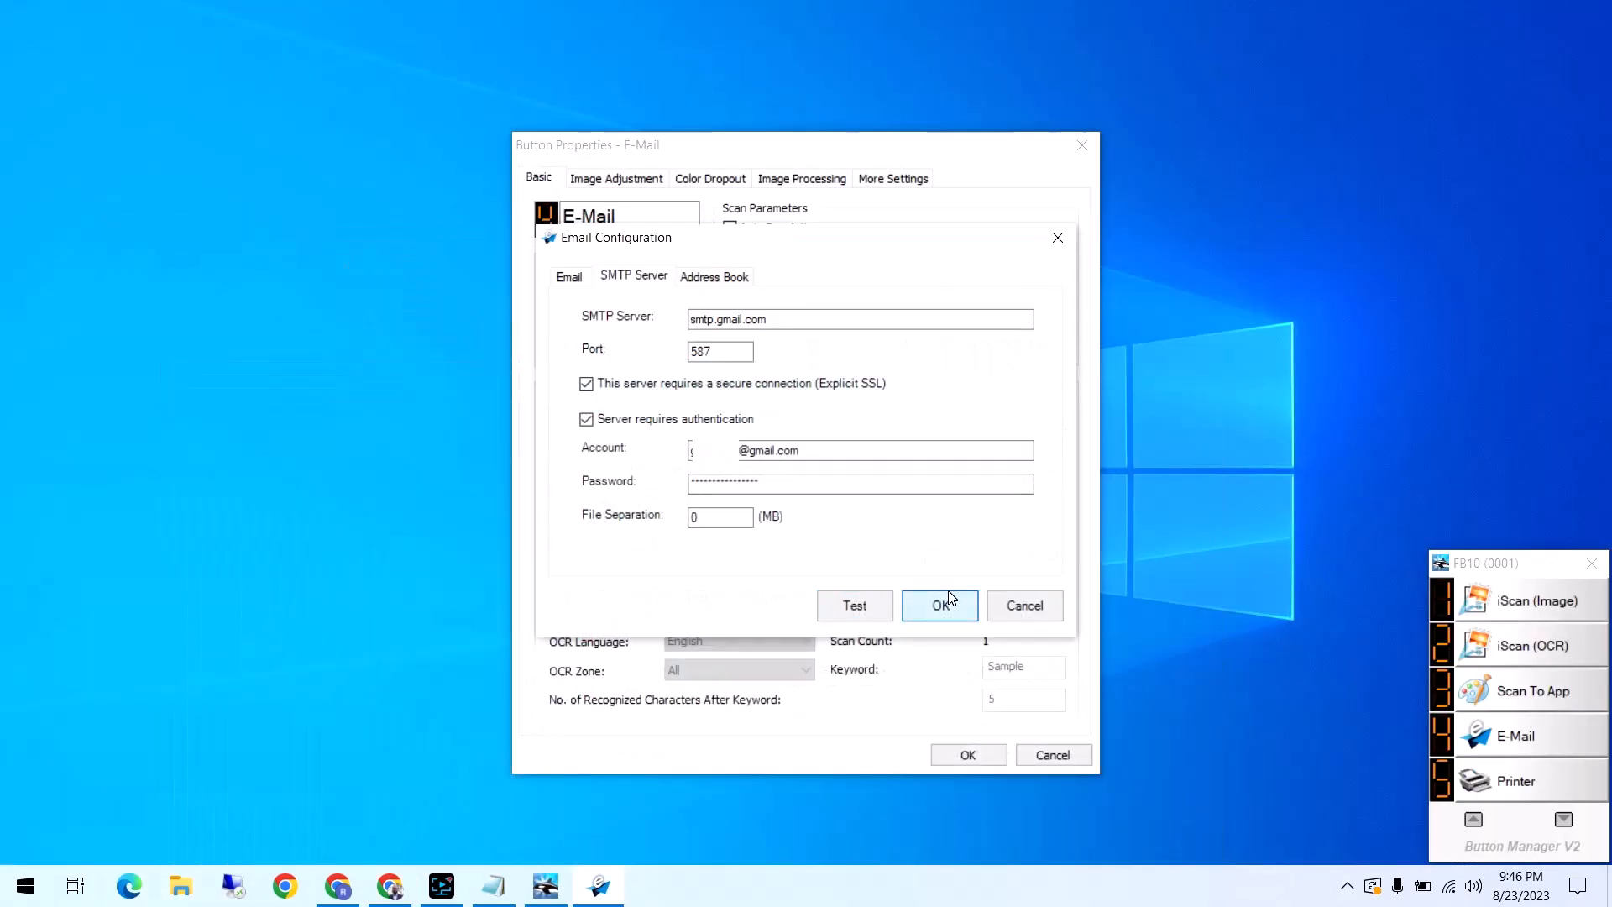
Save the email configuration, review the available file formats, and save the E-Mail button's properties with the JPEG format
left_click(943, 603)
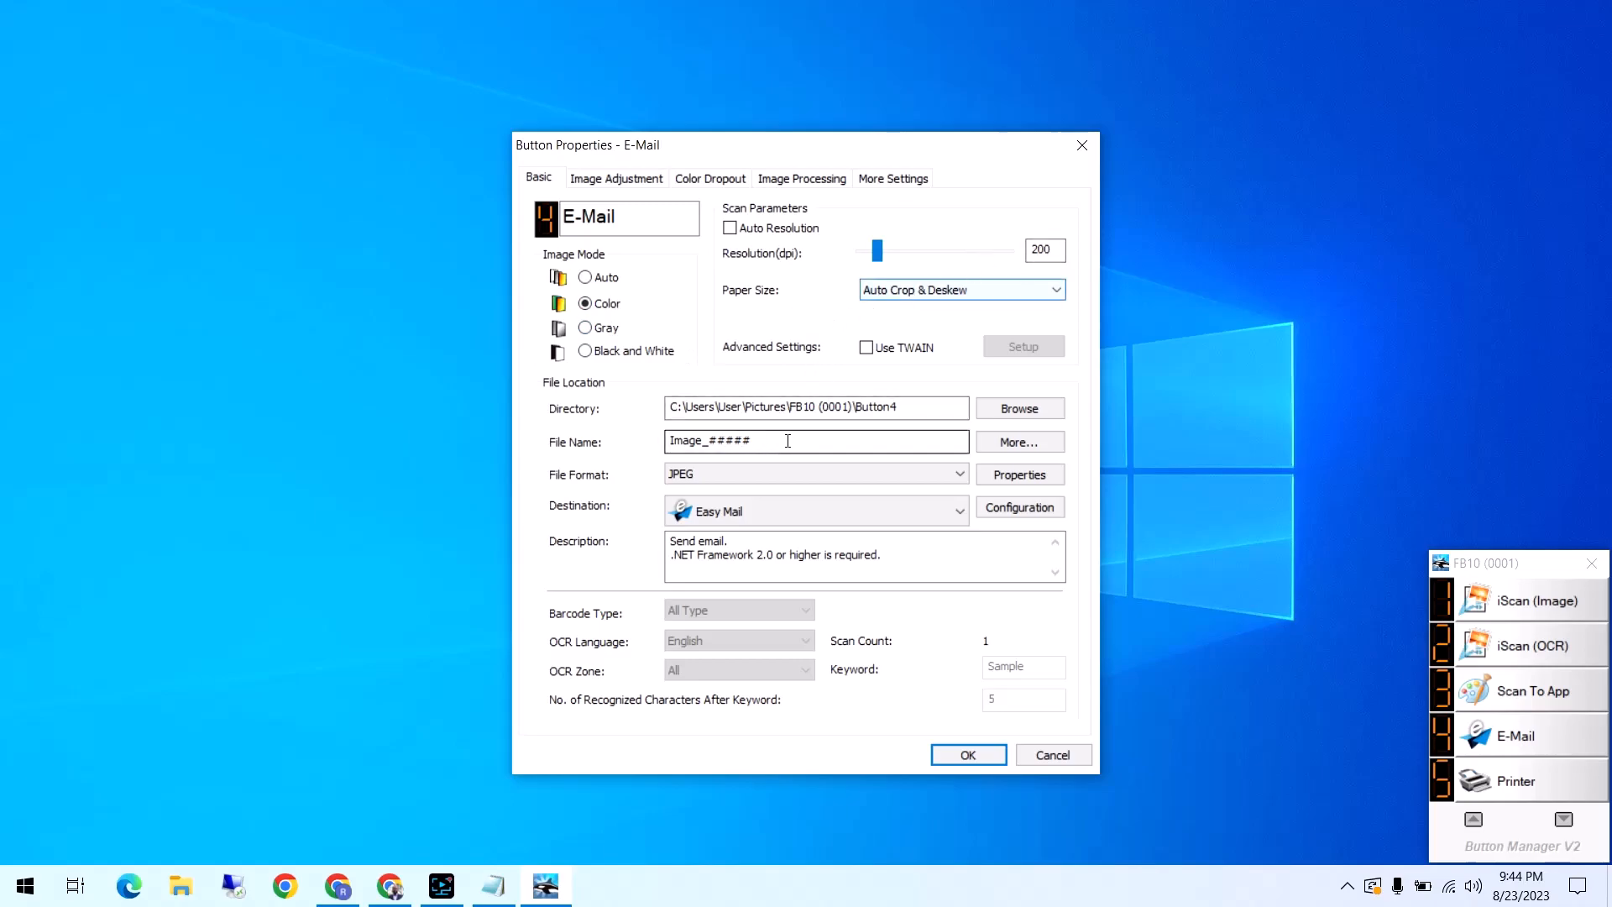
left_click(853, 479)
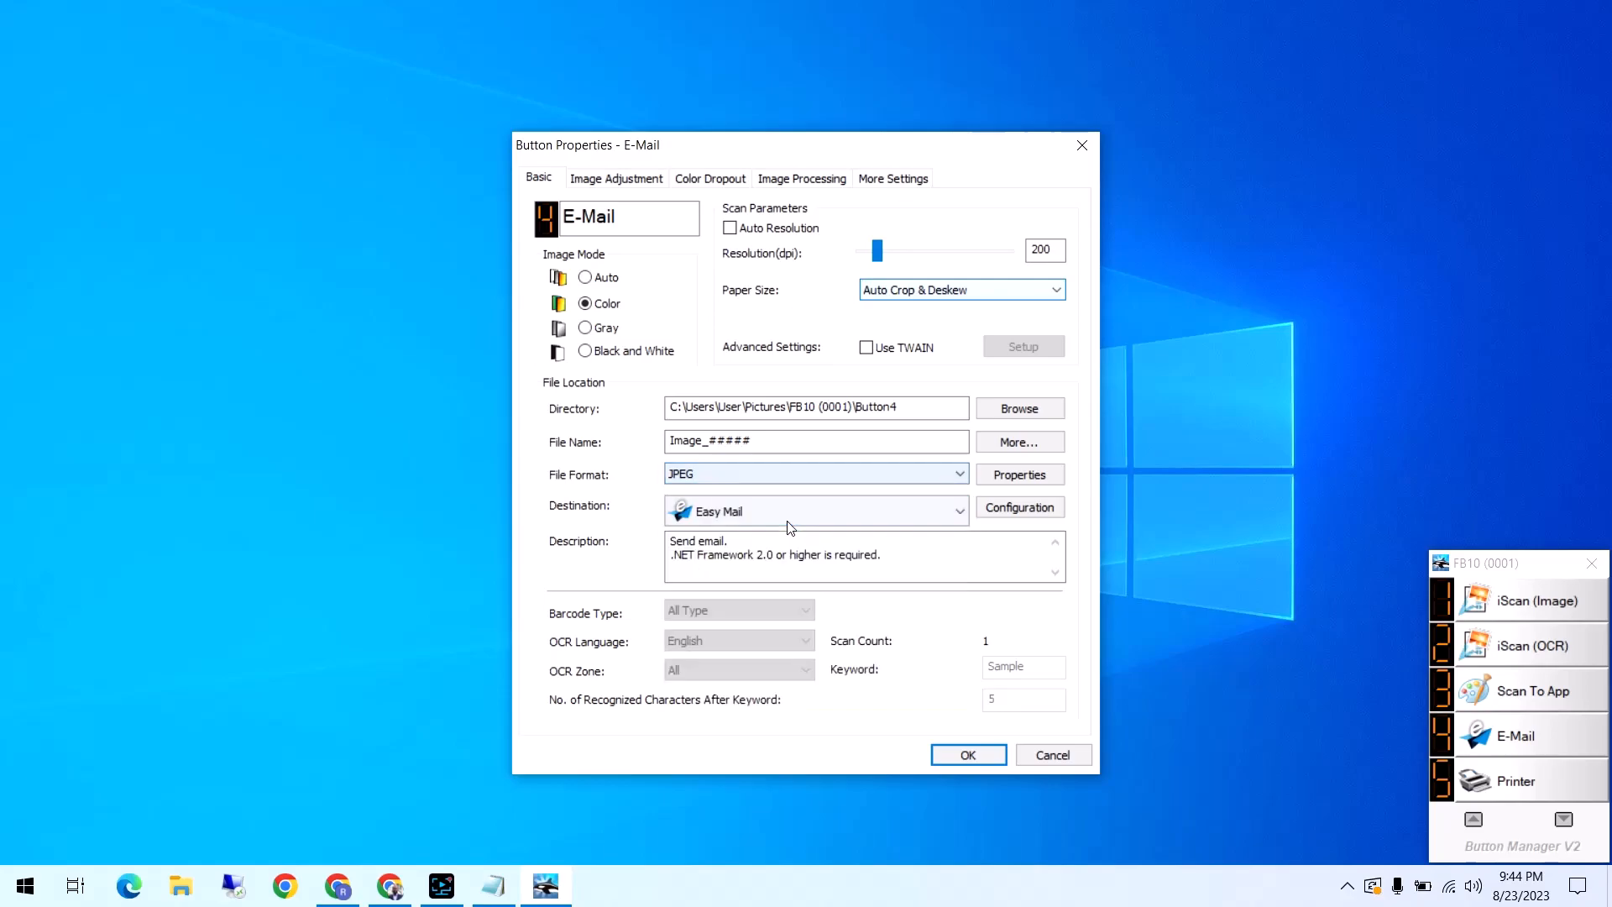
key("Tab")
key("Tab")
left_click(976, 756)
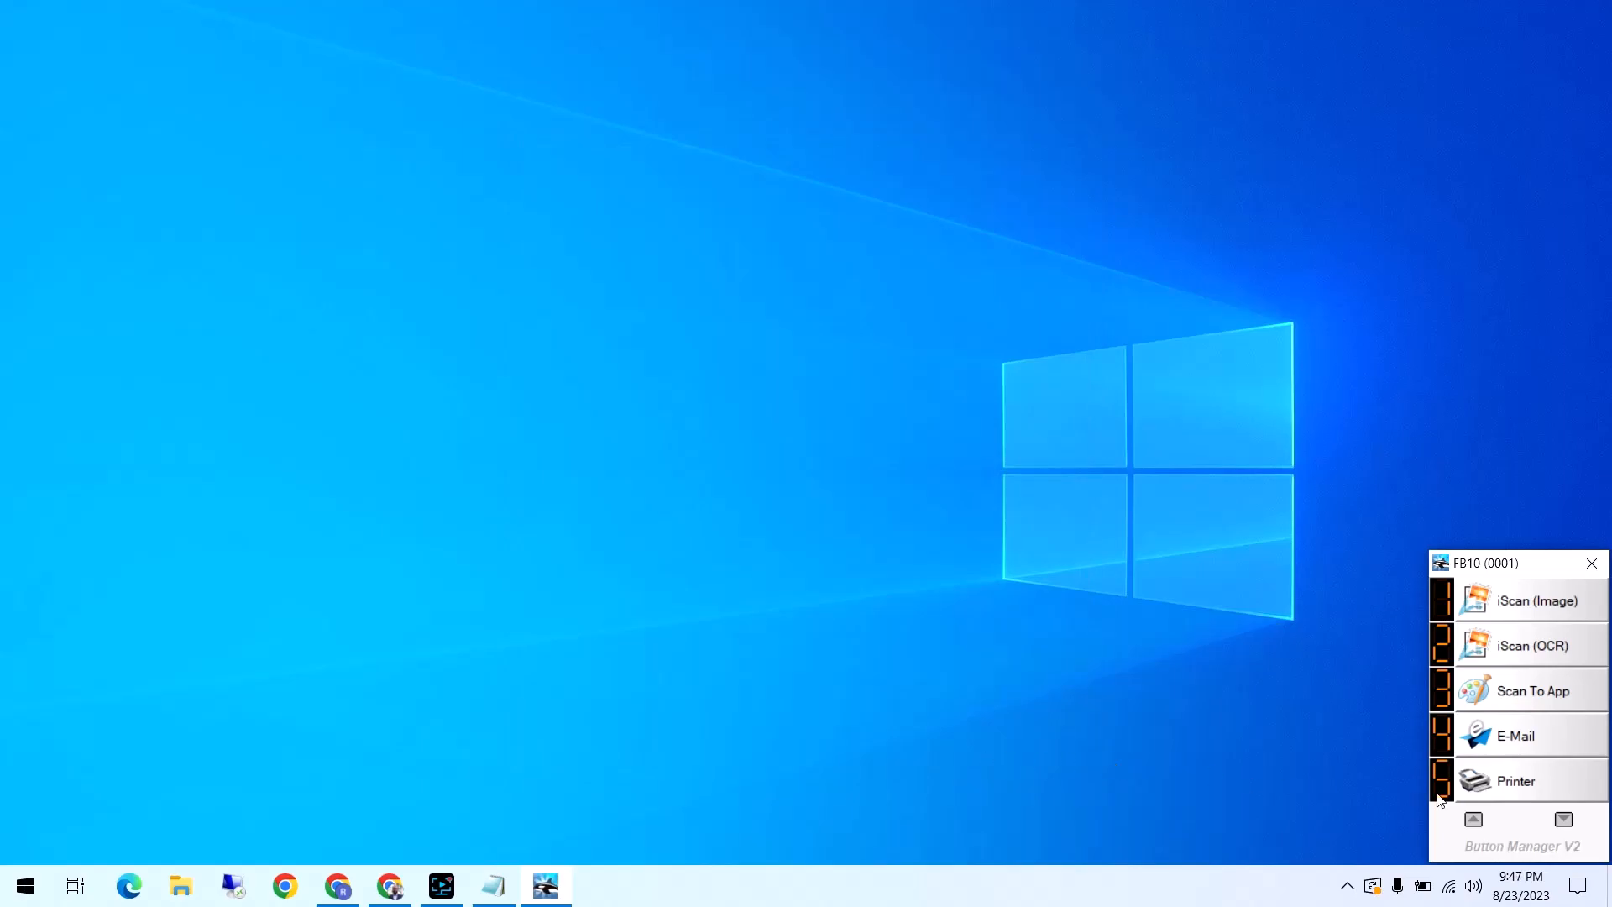
Scan the document with the E-Mail button and view the attachment Image_00002.jpg of the received message in Gmail
left_click(1516, 724)
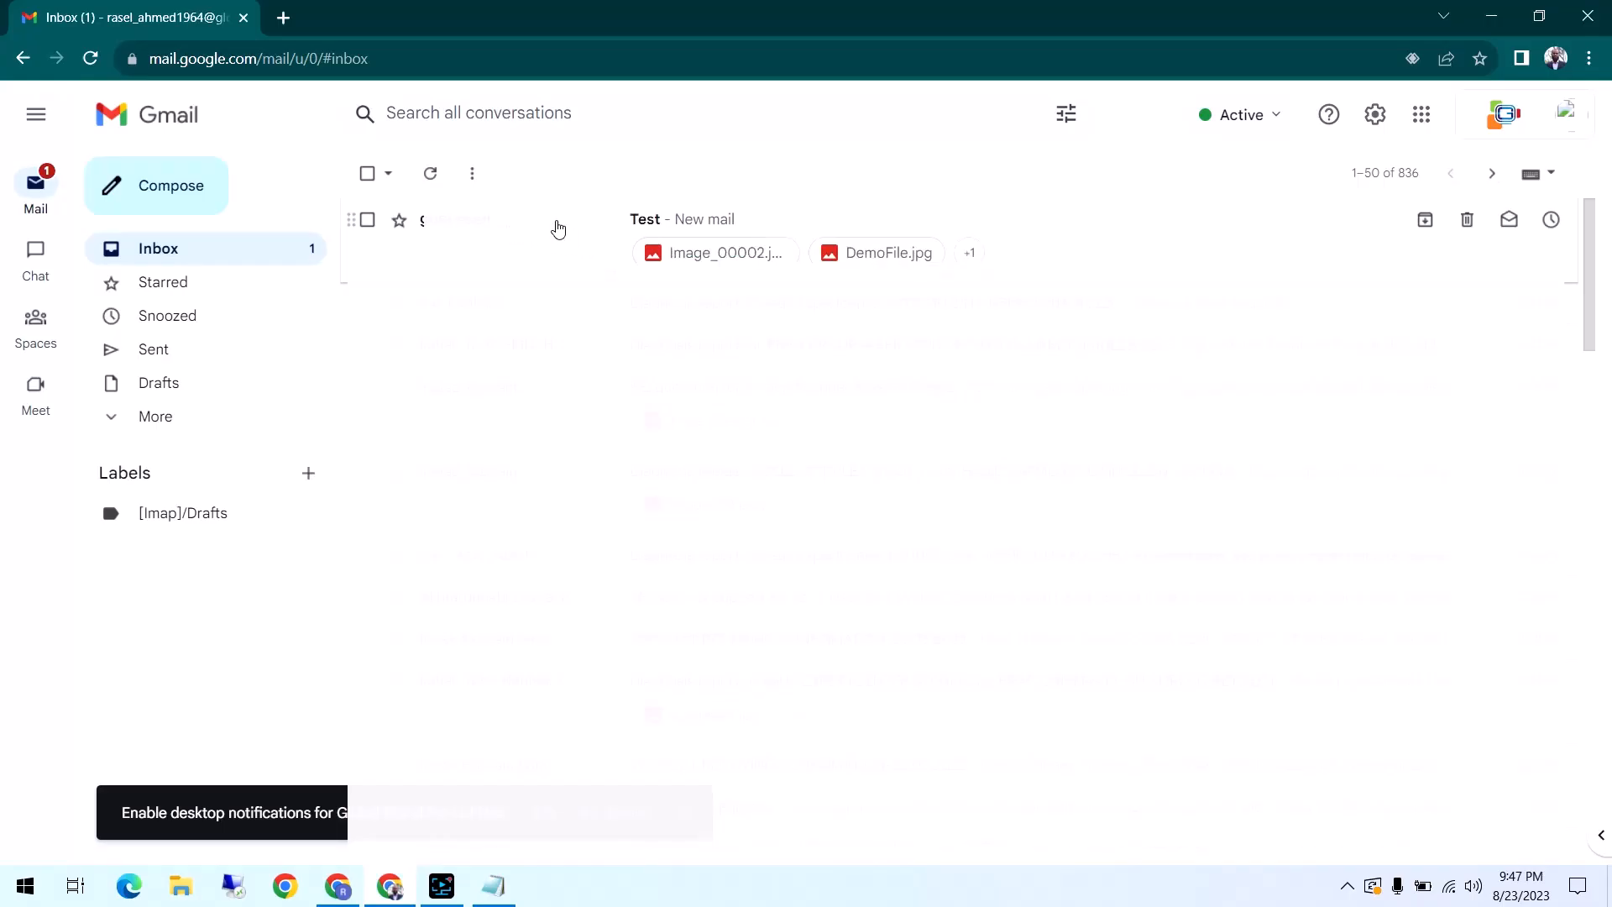
left_click(580, 238)
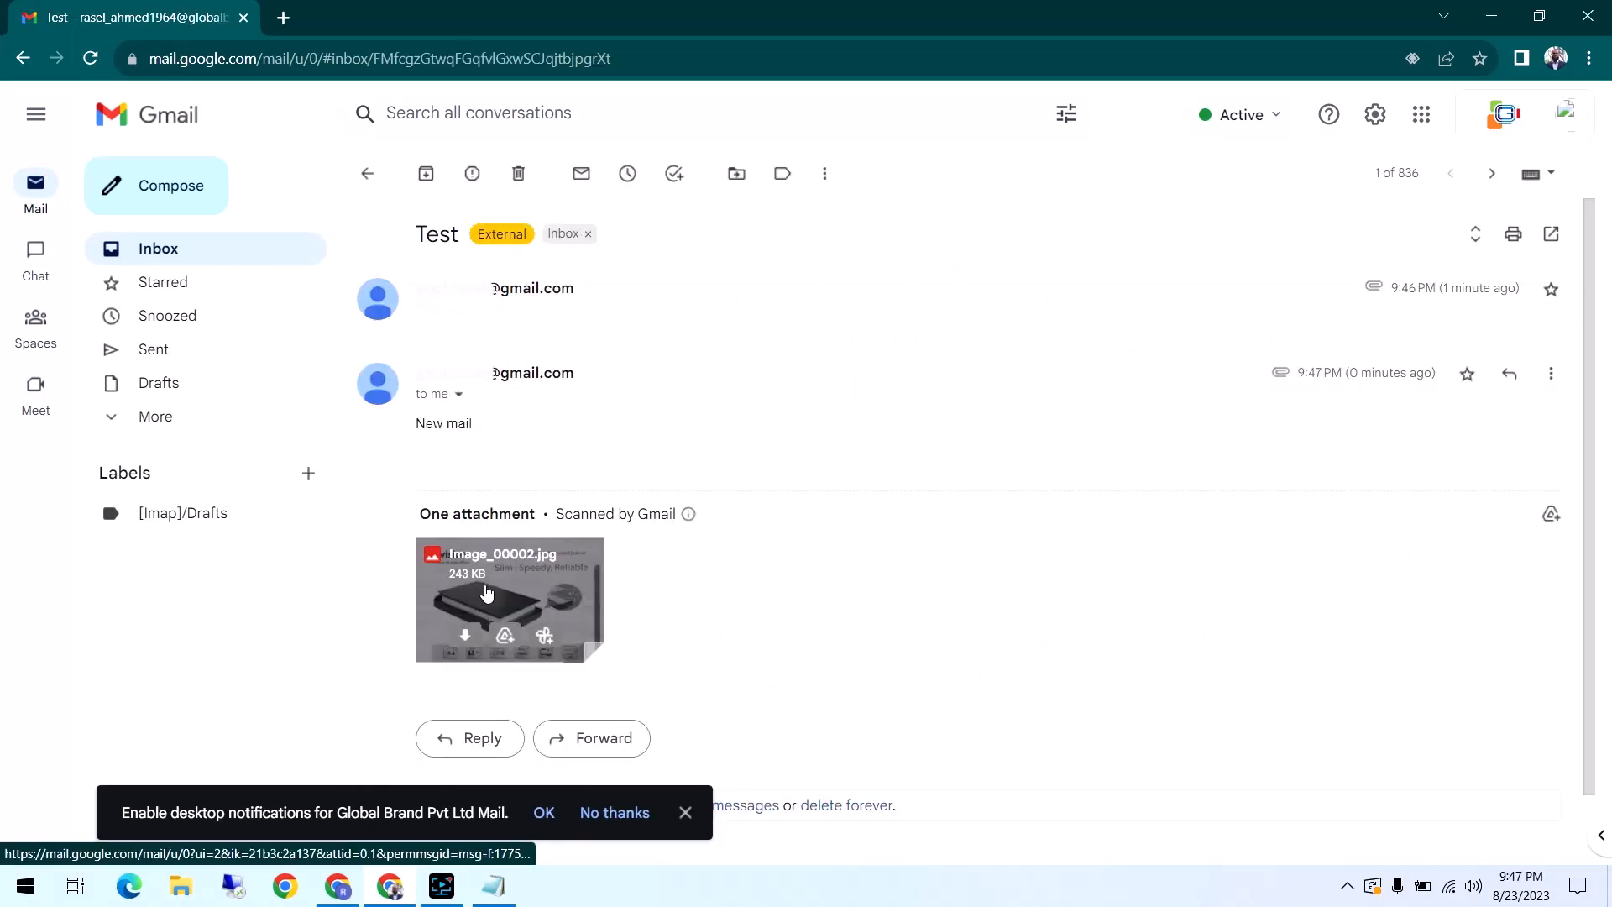
left_click(508, 589)
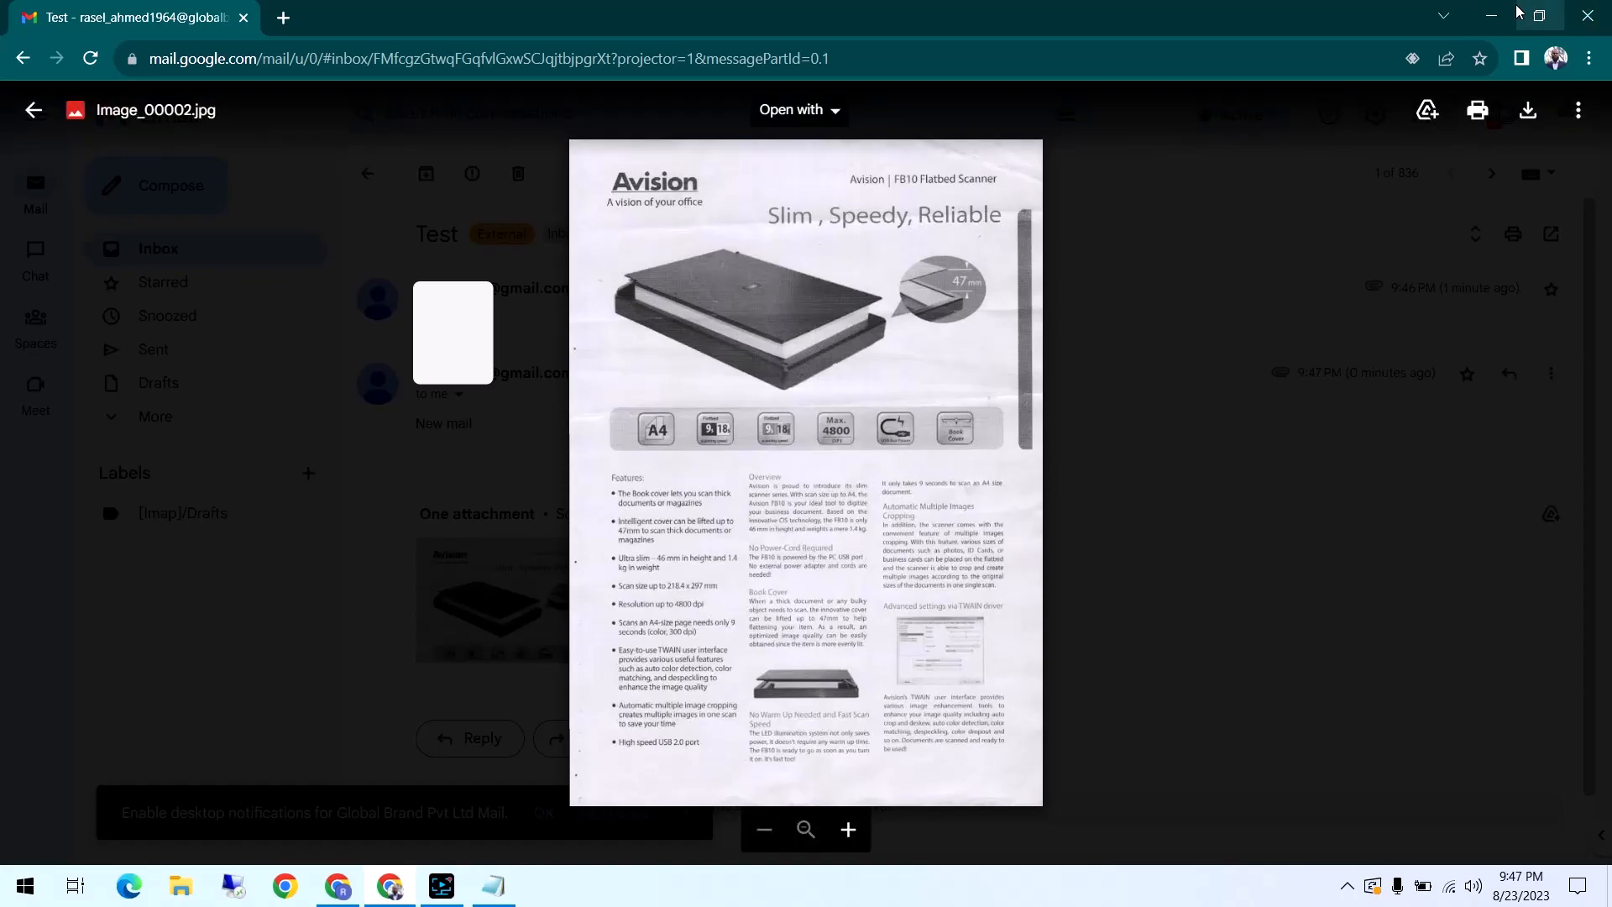
left_click(1492, 15)
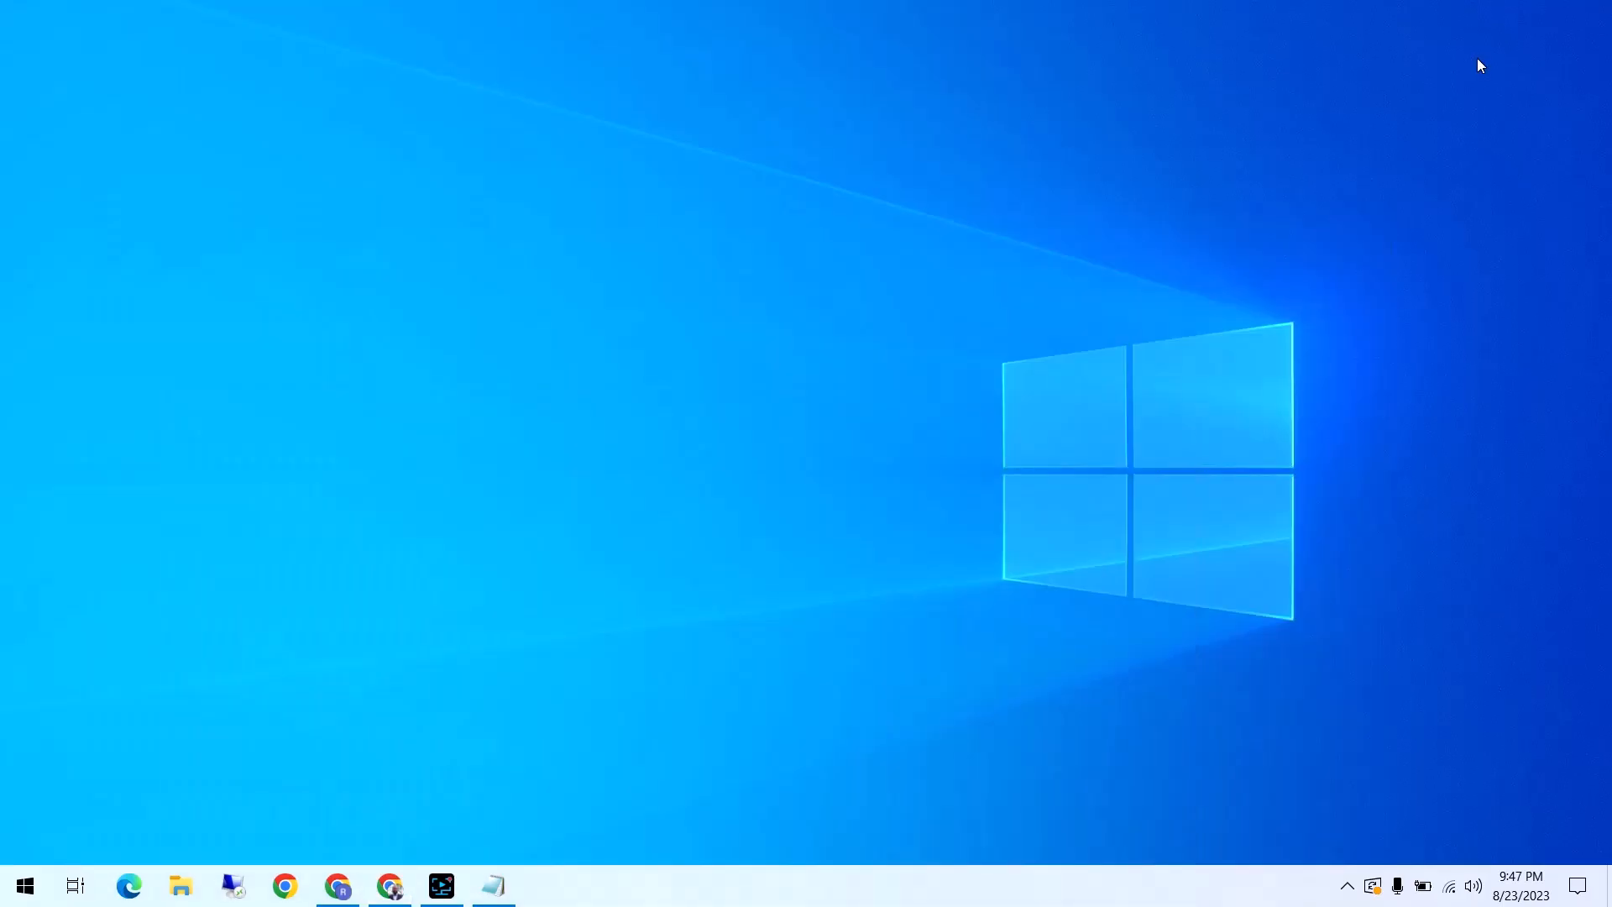
Reopen the Button Manager V2 panel for the FB10 scanner
left_click(1347, 887)
left_click(1367, 844)
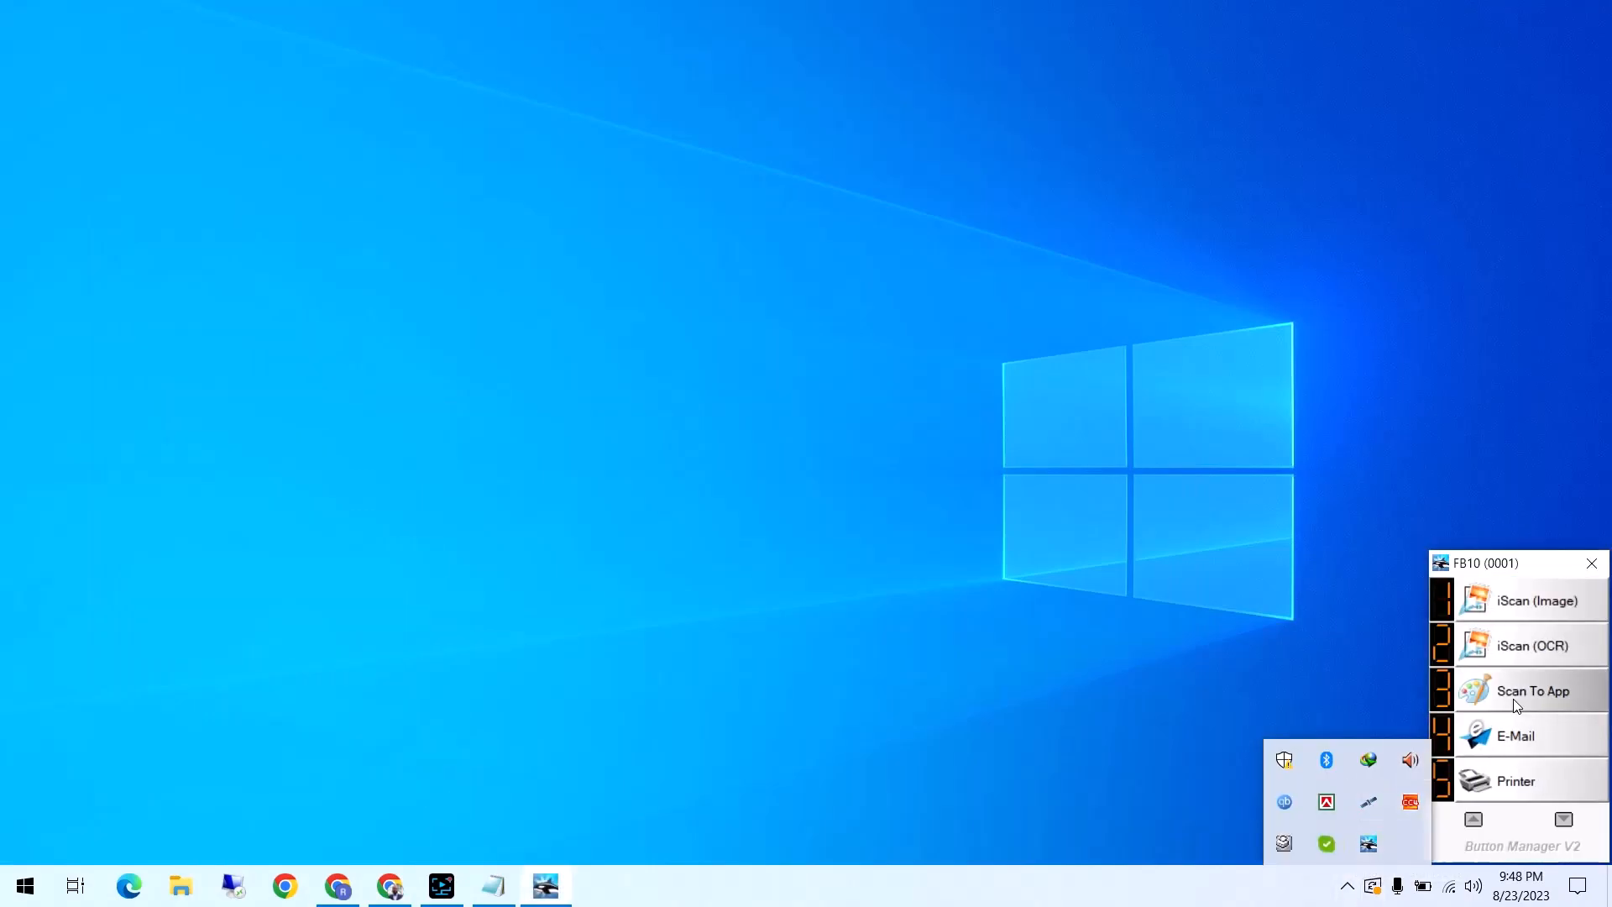
Open the E-Mail button's properties, temporarily enable Use TWAIN to review the scanner's image and resolution options, and turn it off again
right_click(1512, 735)
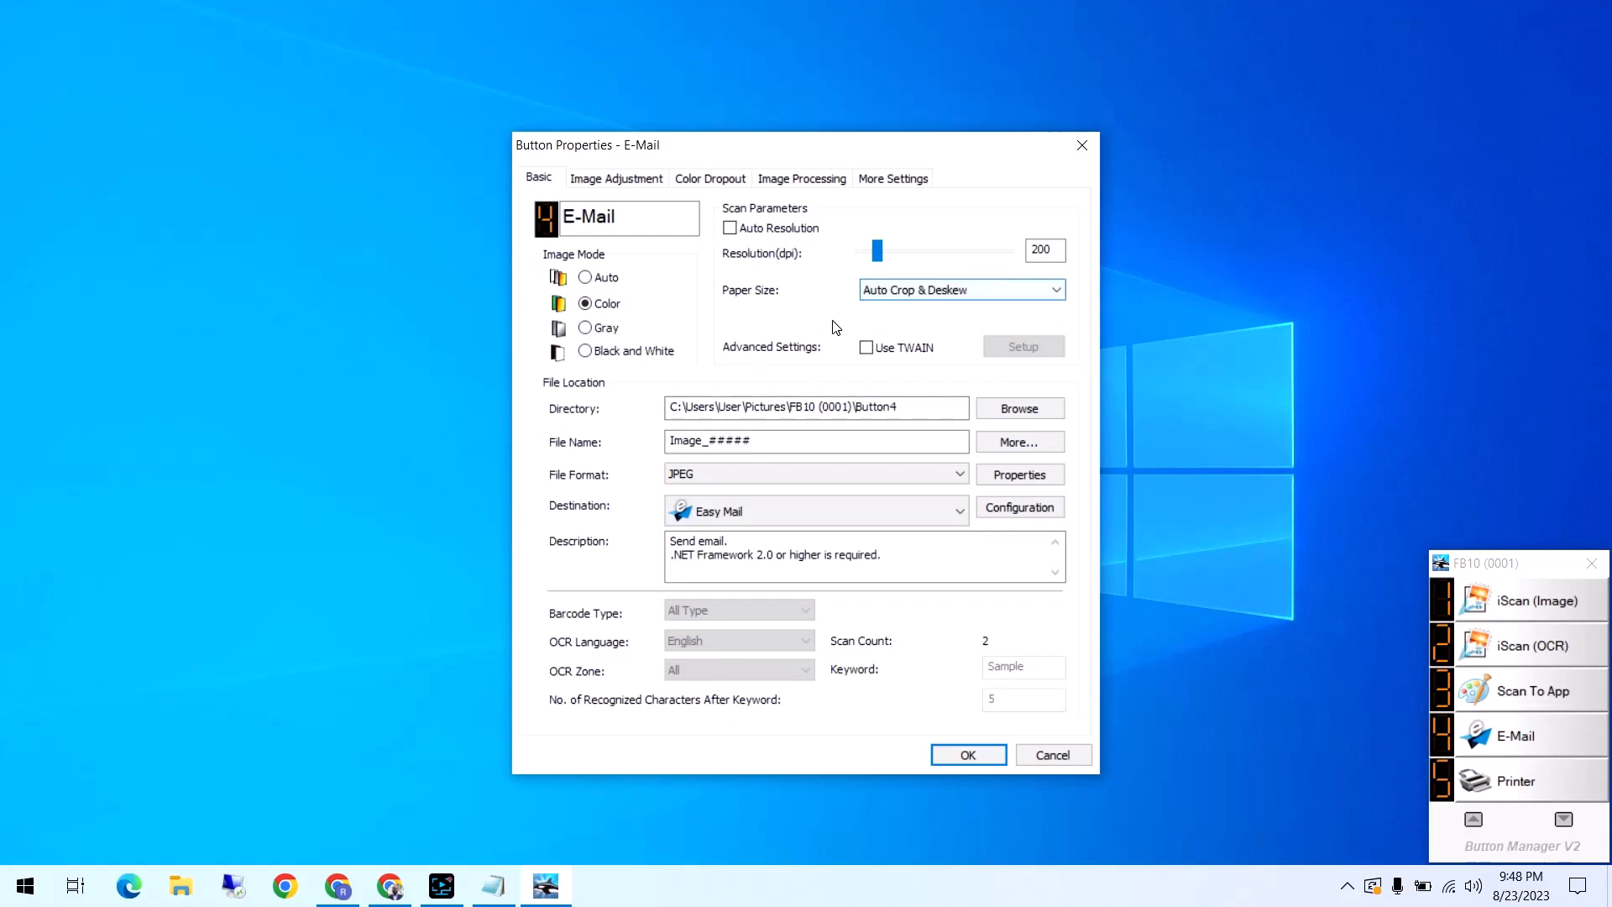
left_click(868, 347)
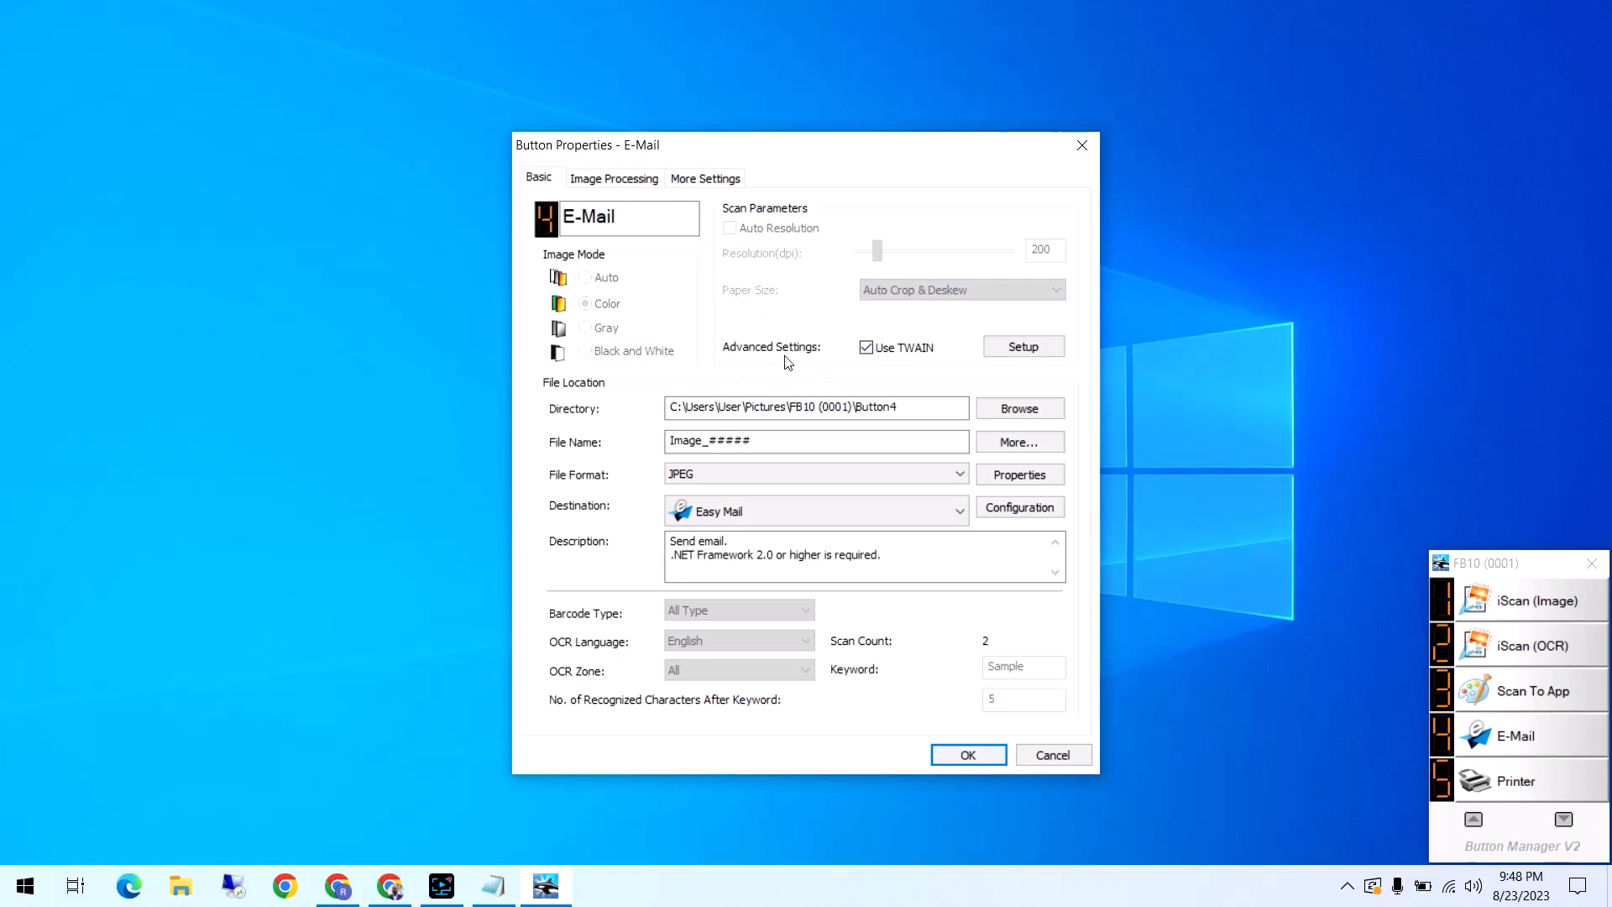
left_click(1012, 347)
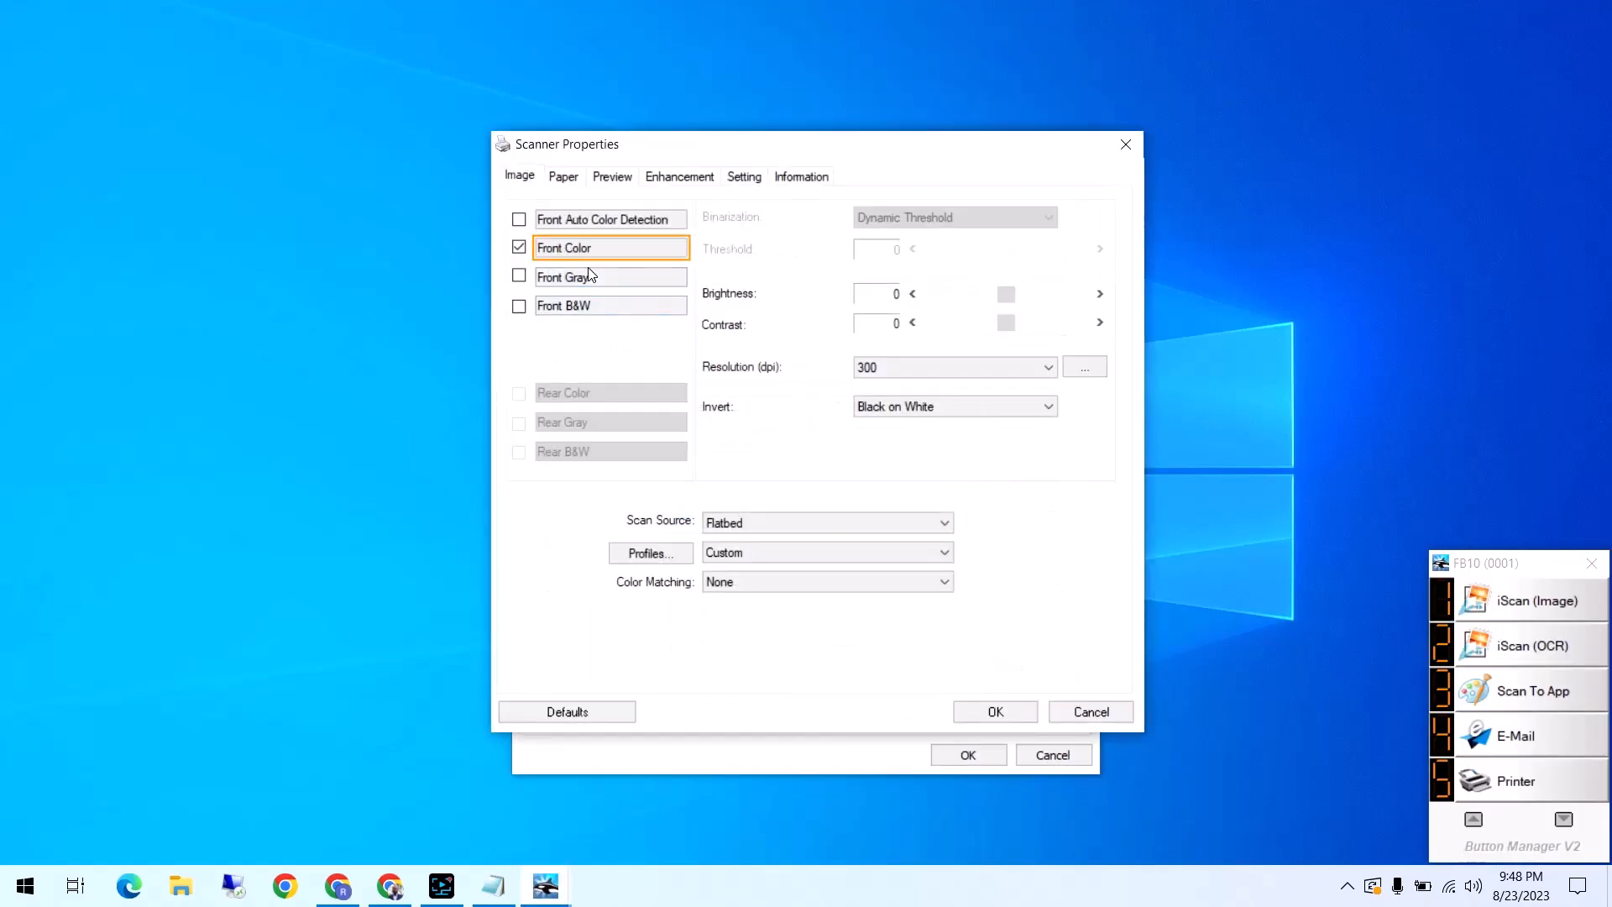
left_click(875, 370)
left_click(875, 370)
left_click(1092, 712)
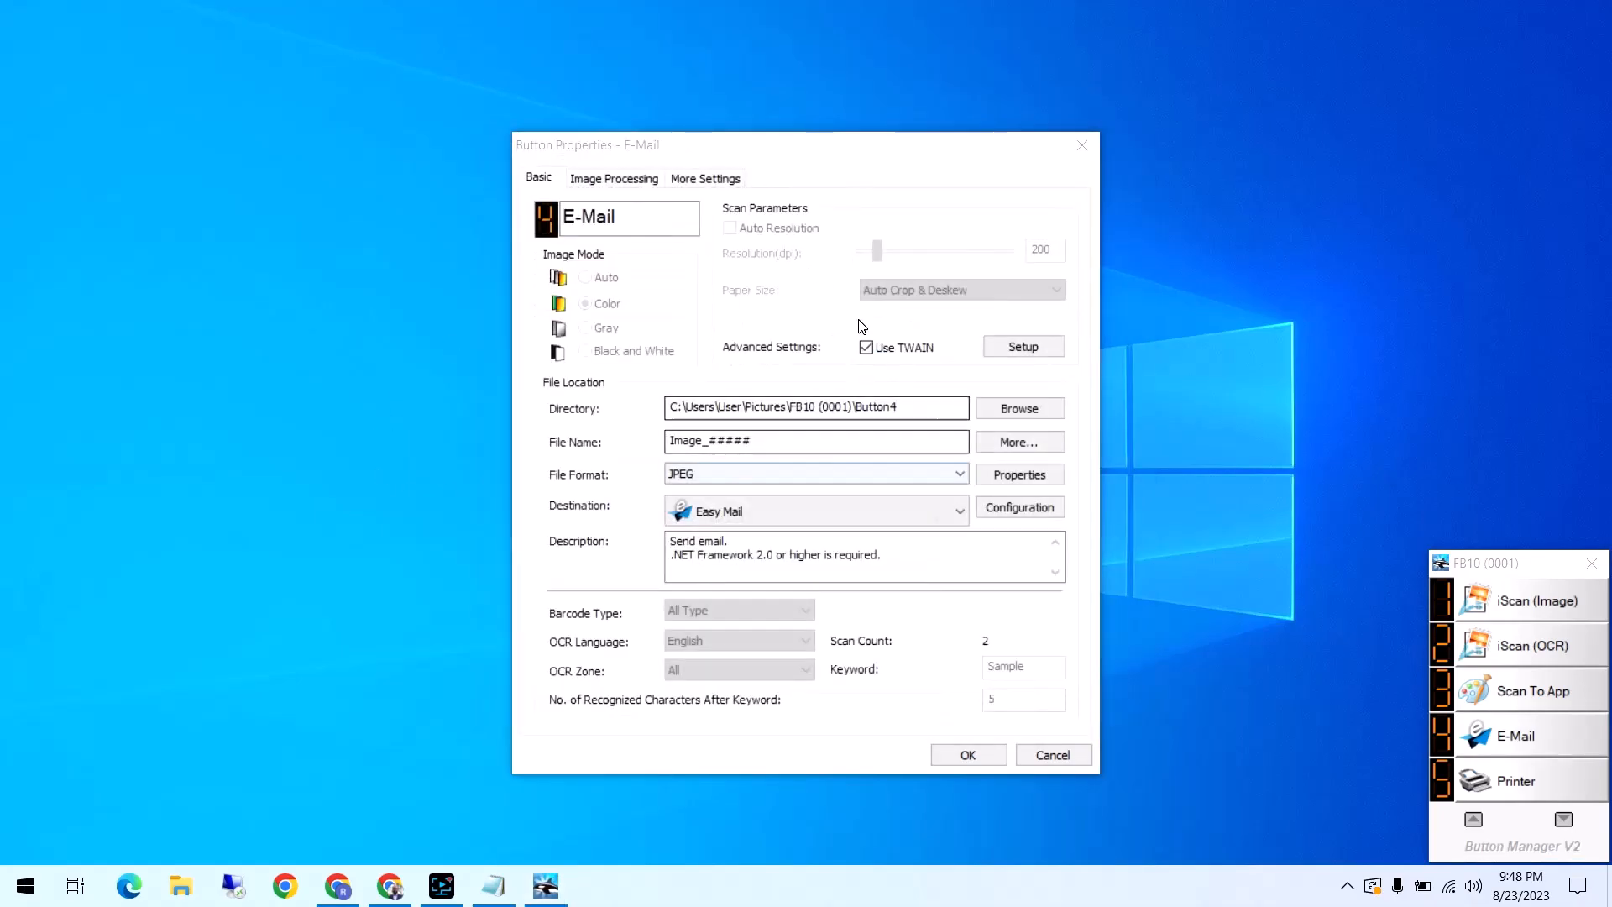
left_click(866, 348)
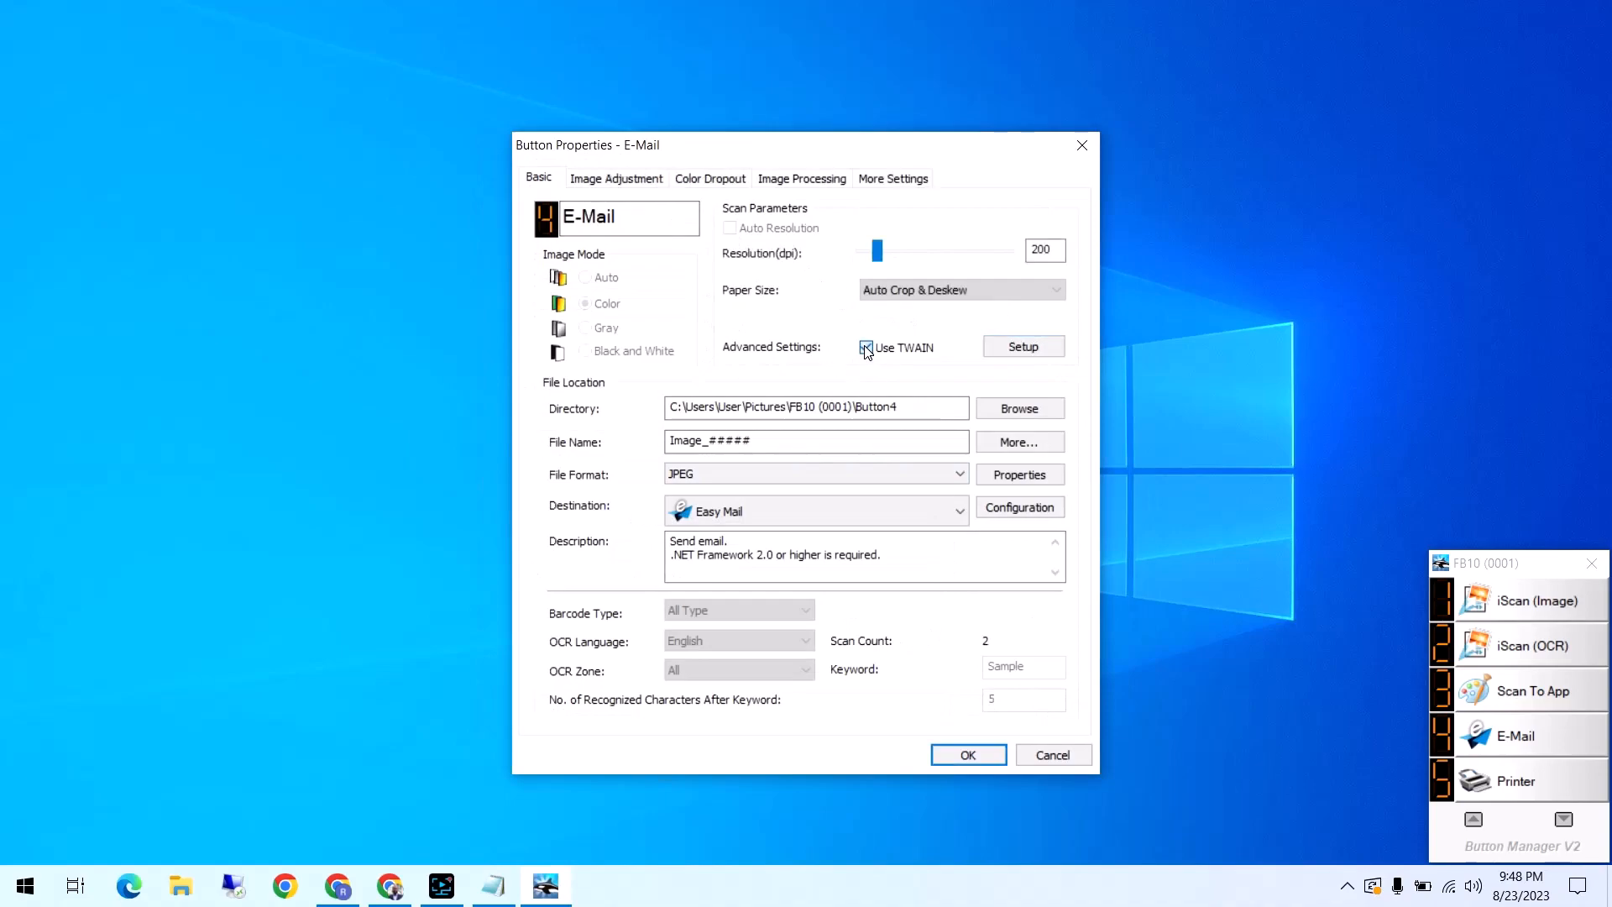
Review the E-Mail button's image adjustment settings, the available color profiles, and the color dropout settings
left_click(619, 180)
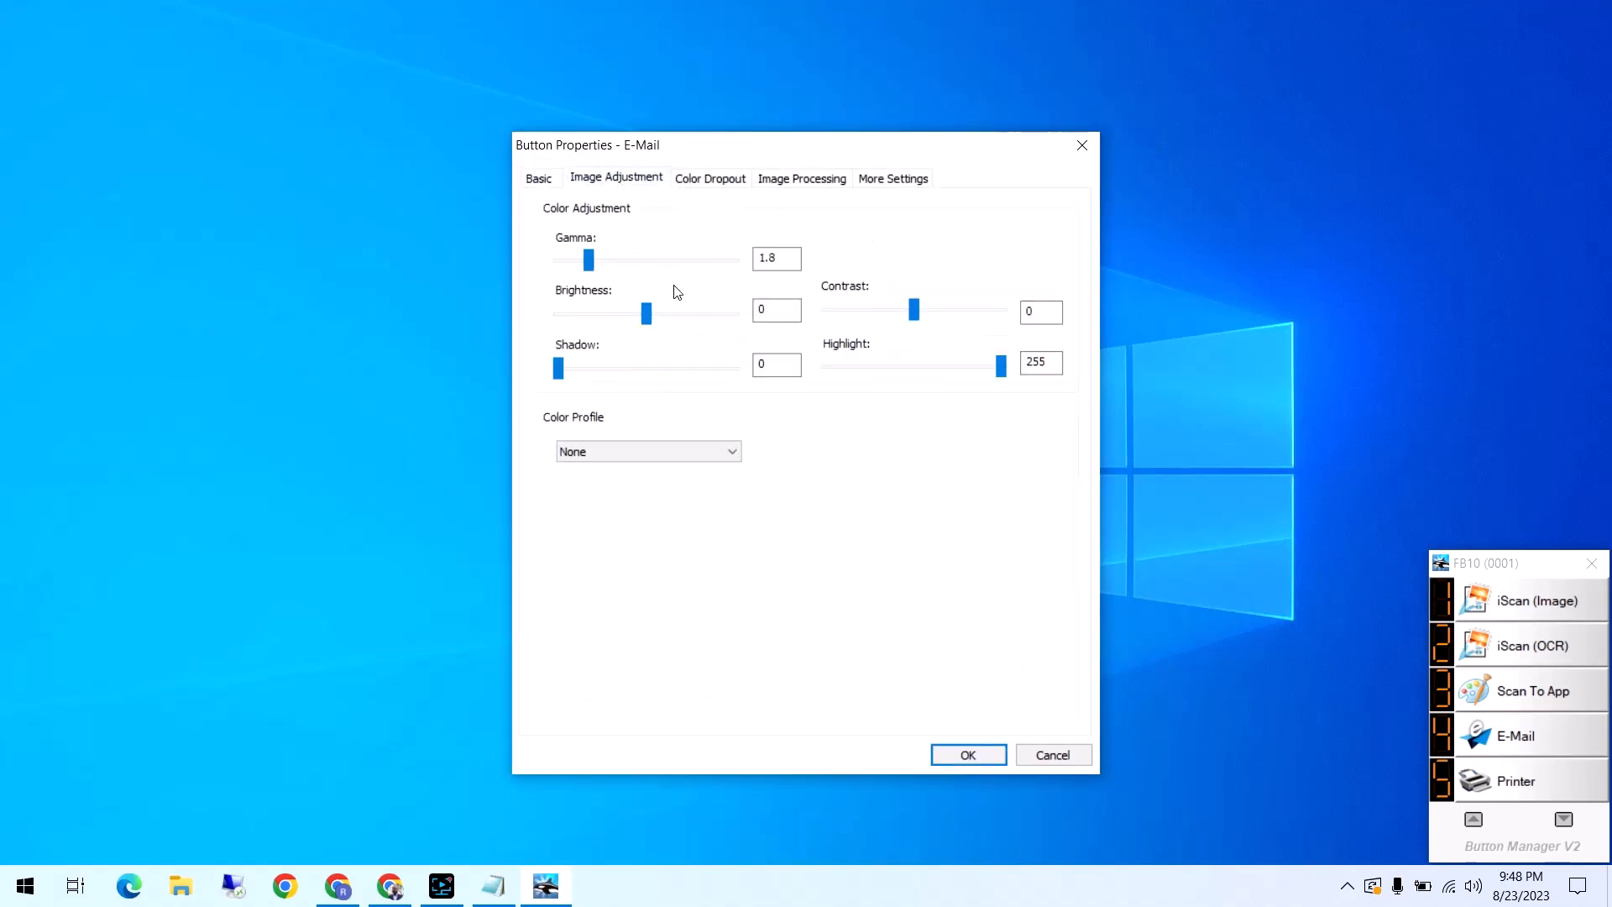
left_click(657, 451)
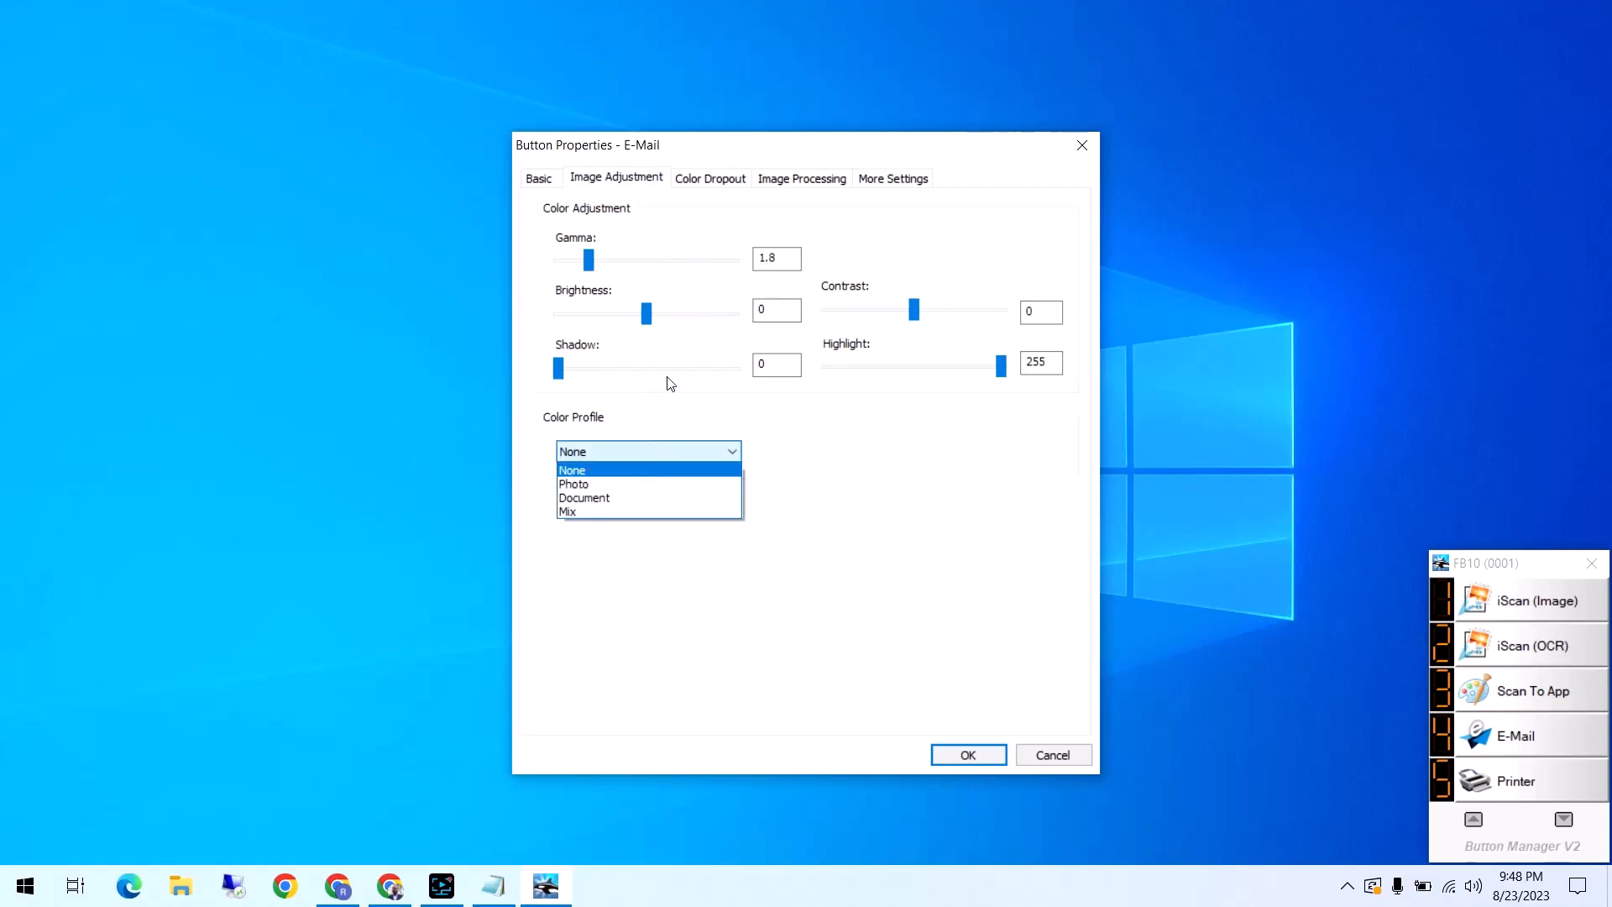
left_click(679, 406)
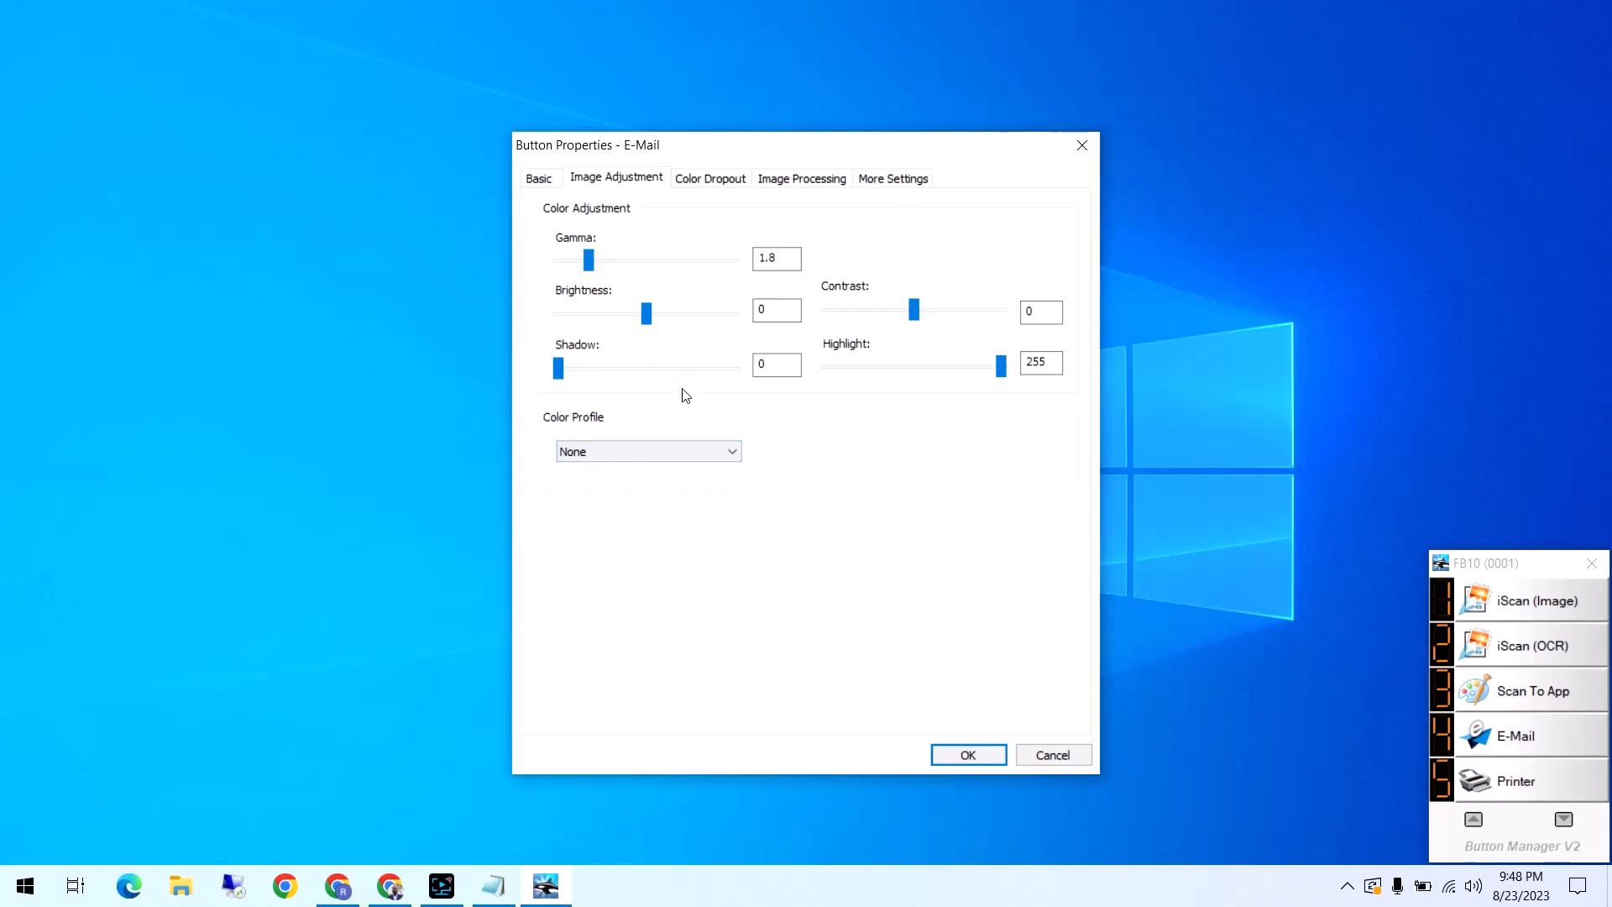
left_click(743, 180)
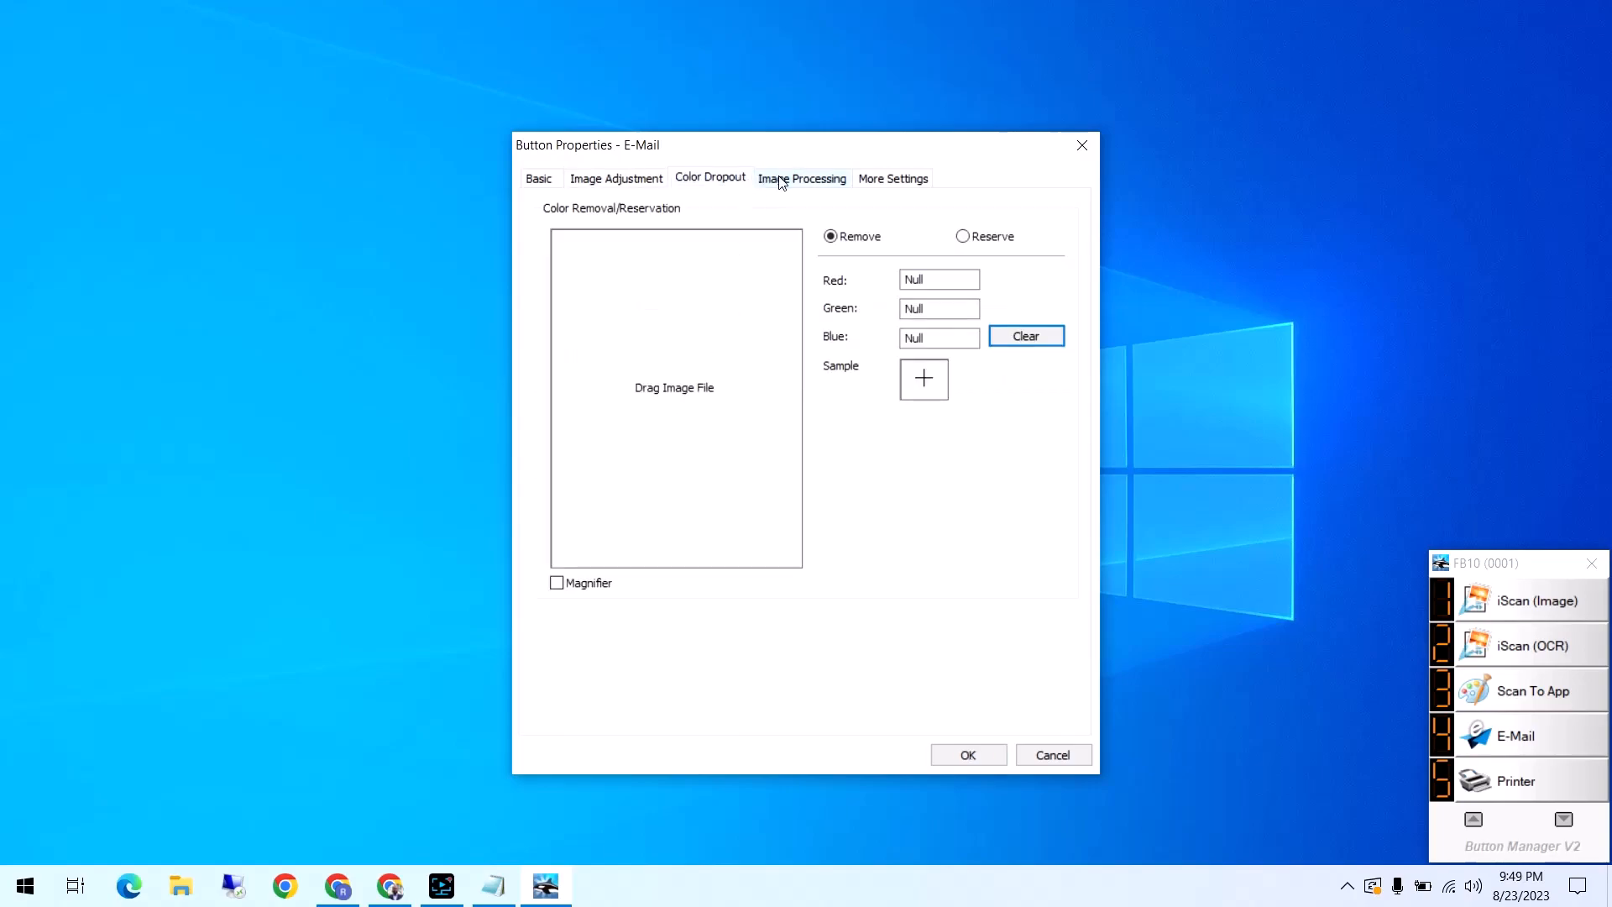
Enable blank page removal in the E-Mail button's image processing settings, lower its threshold, and save the properties
left_click(779, 178)
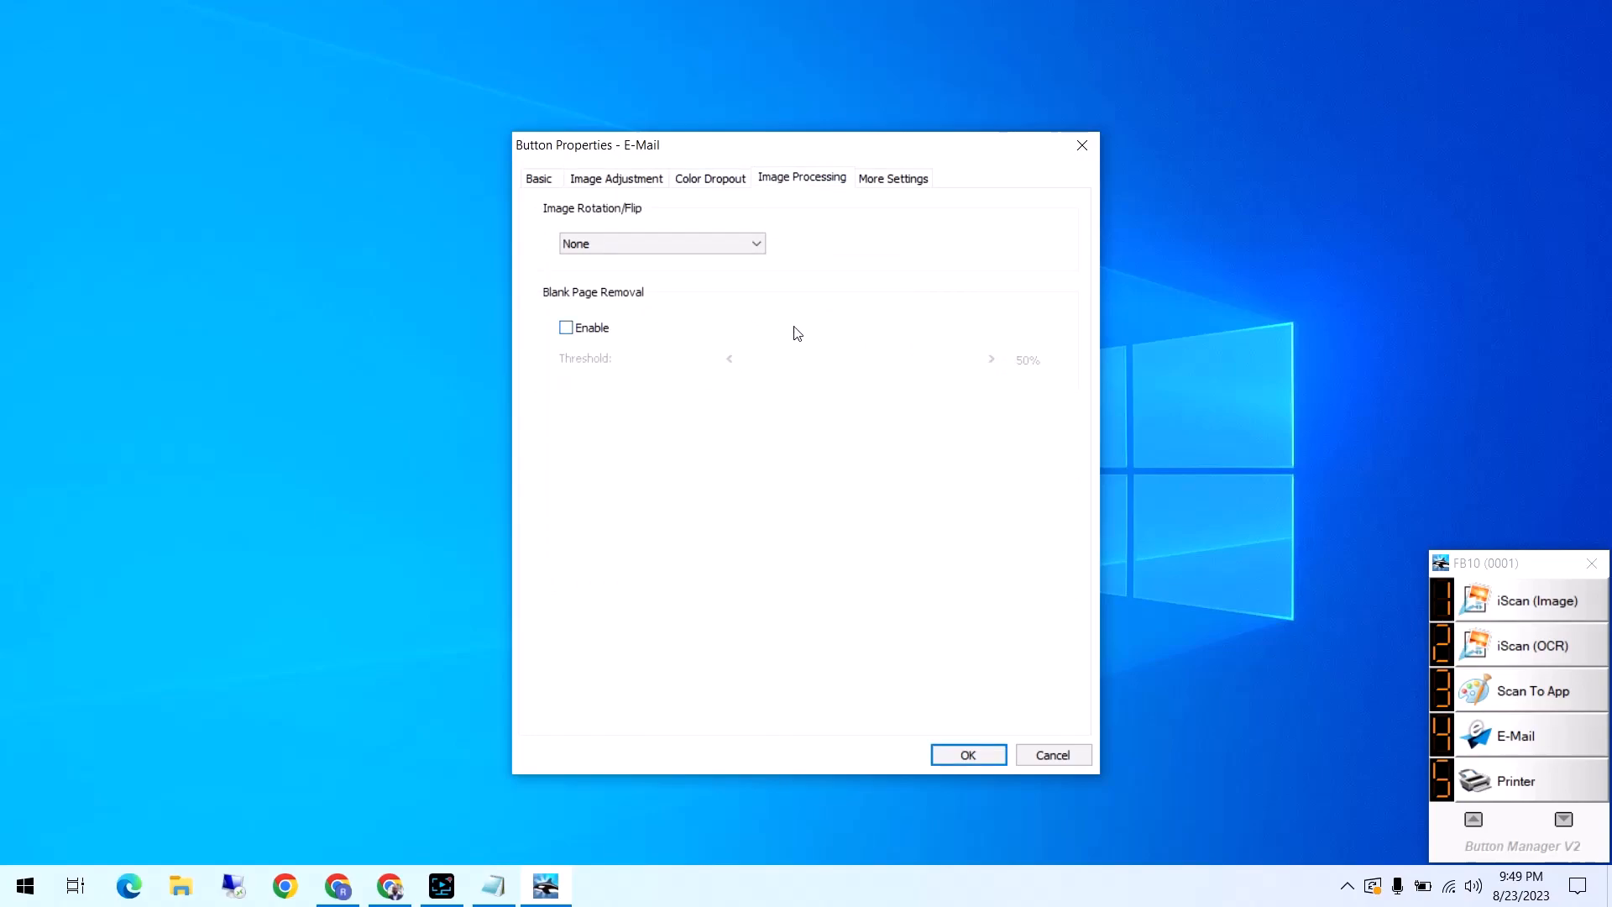
left_click(602, 333)
left_click_drag(858, 369, 770, 378)
left_click(974, 753)
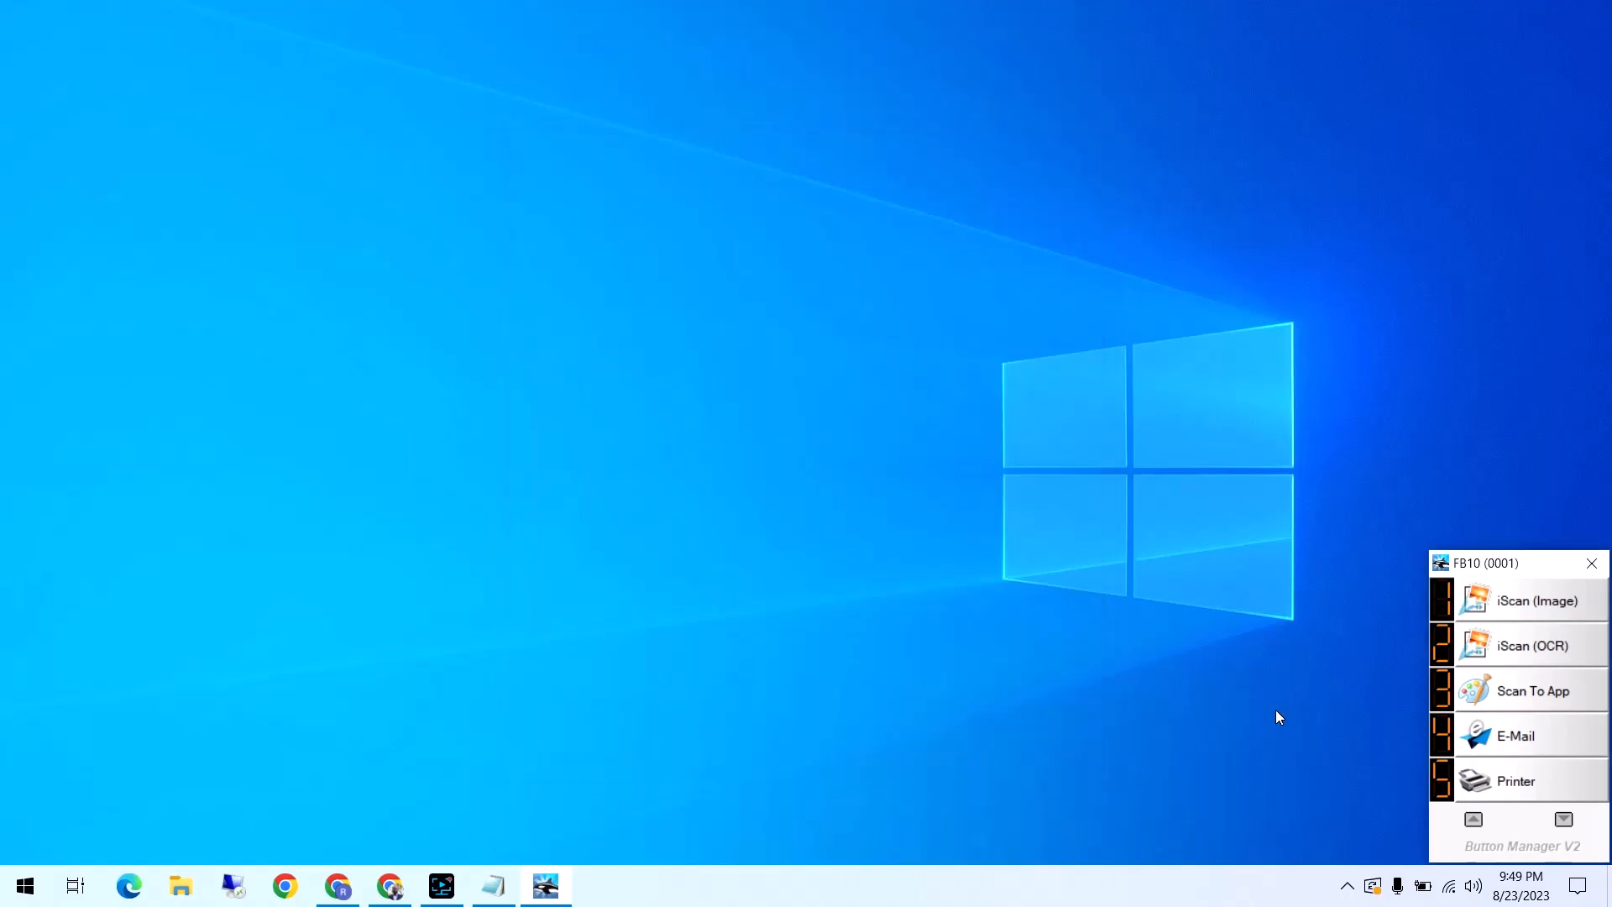